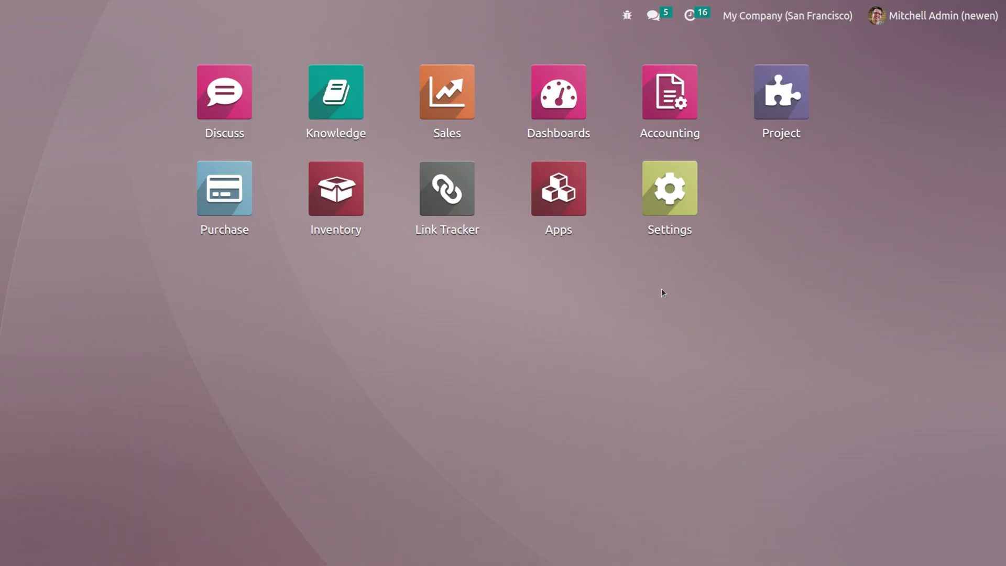
Step: Go to Settings > Users & Companies > Users to list the two internal users
{"action": "left_click", "coordinate": [666, 187]}
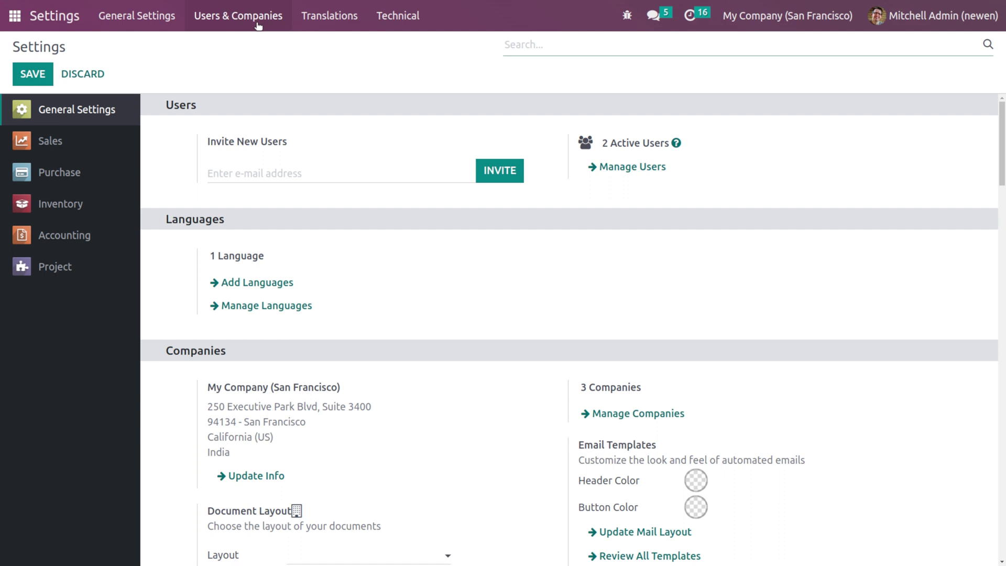
{"action": "left_click", "coordinate": [257, 25]}
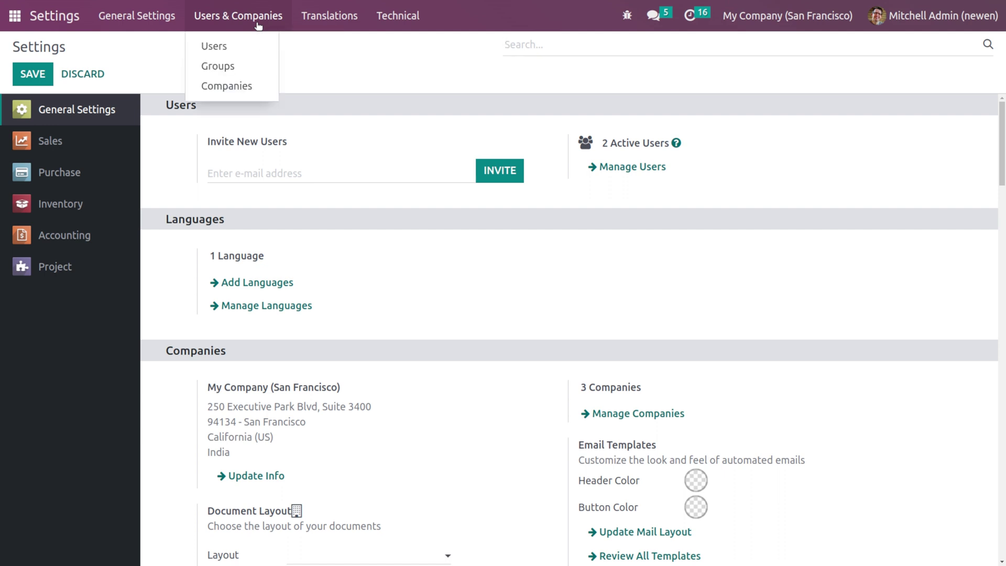
{"action": "left_click", "coordinate": [235, 45]}
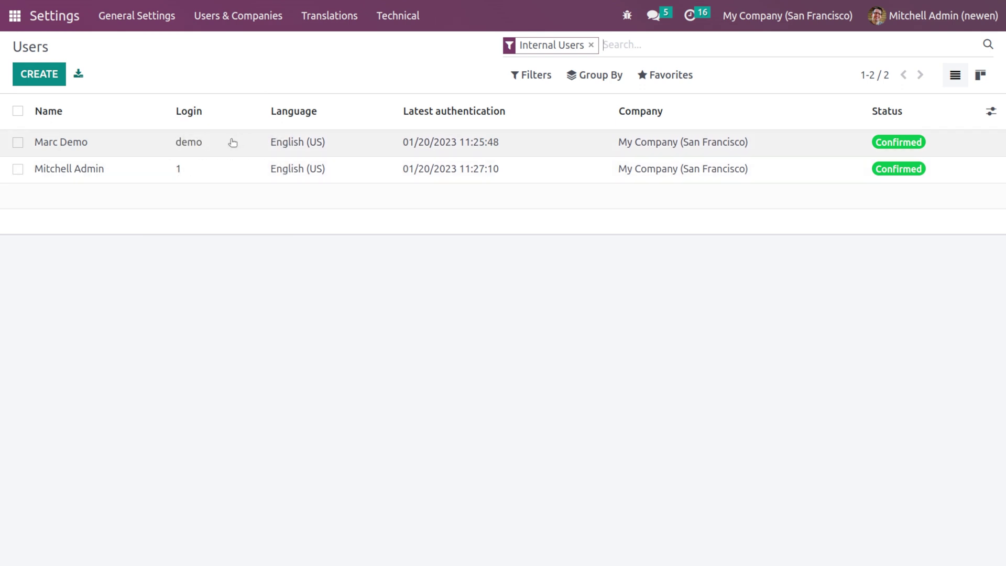
{"action": "left_click", "coordinate": [227, 173]}
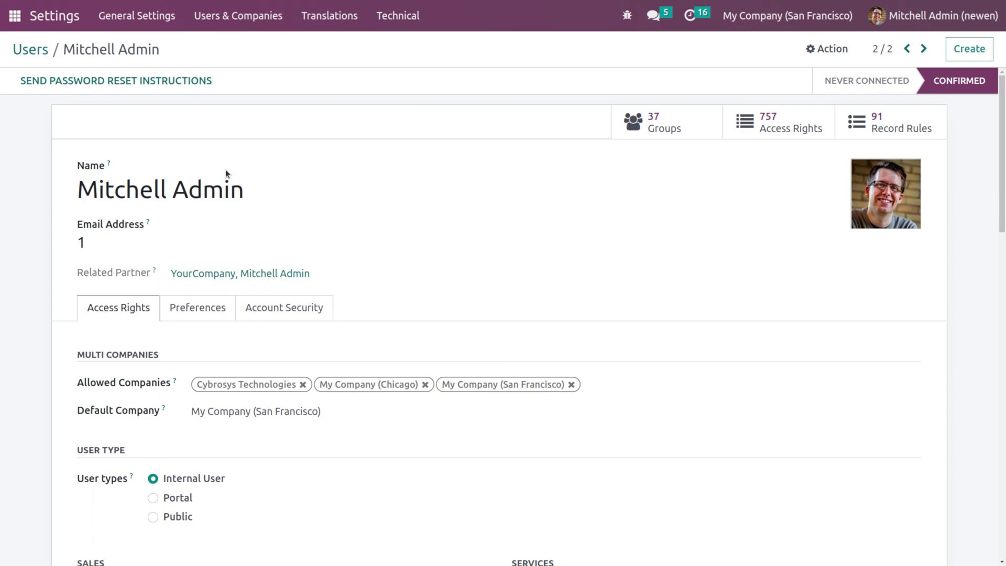
{"action": "scroll", "coordinate": [307, 369], "scroll_direction": "down", "scroll_amount": 6}
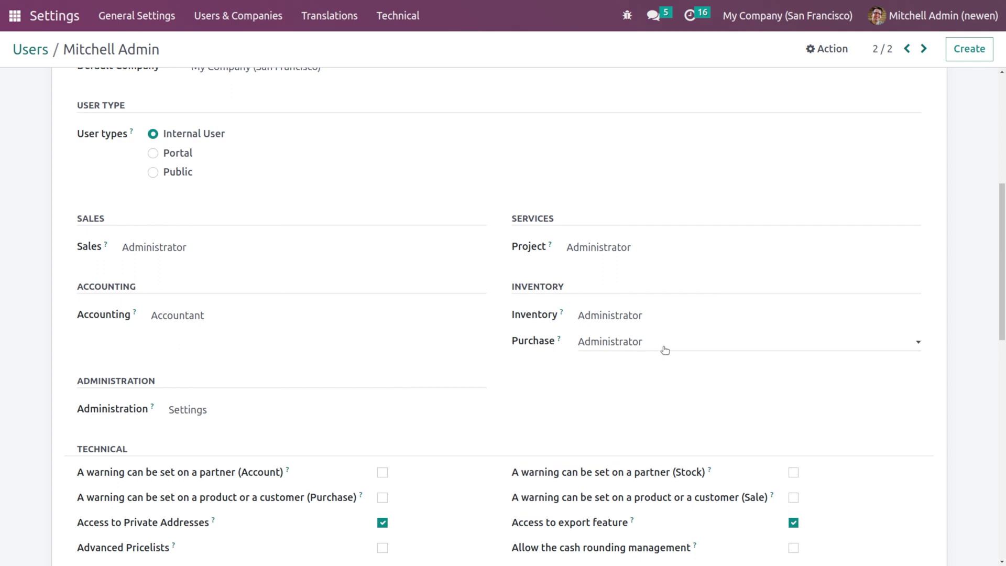
{"action": "scroll", "coordinate": [464, 216], "scroll_direction": "up", "scroll_amount": 6}
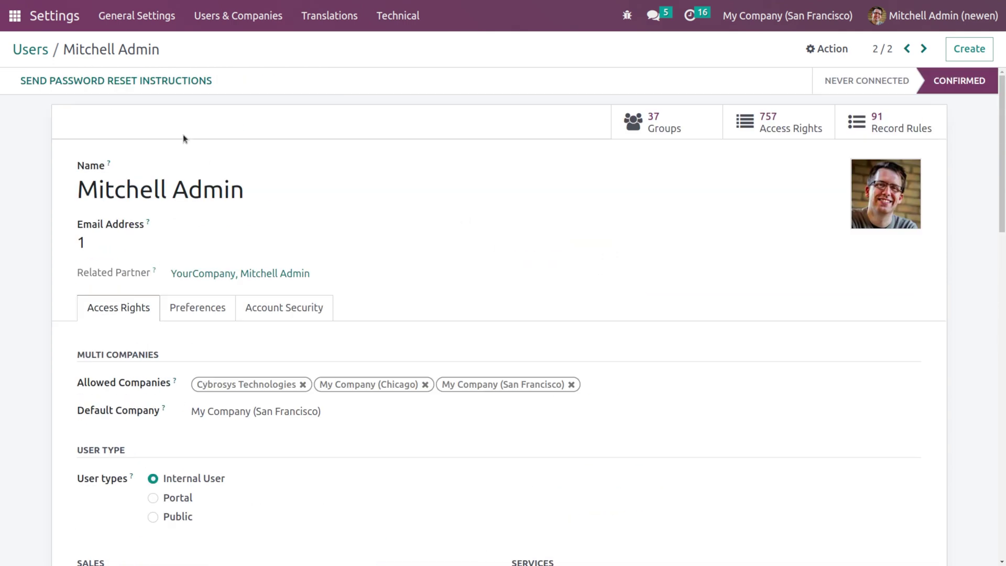
{"action": "left_click", "coordinate": [31, 49]}
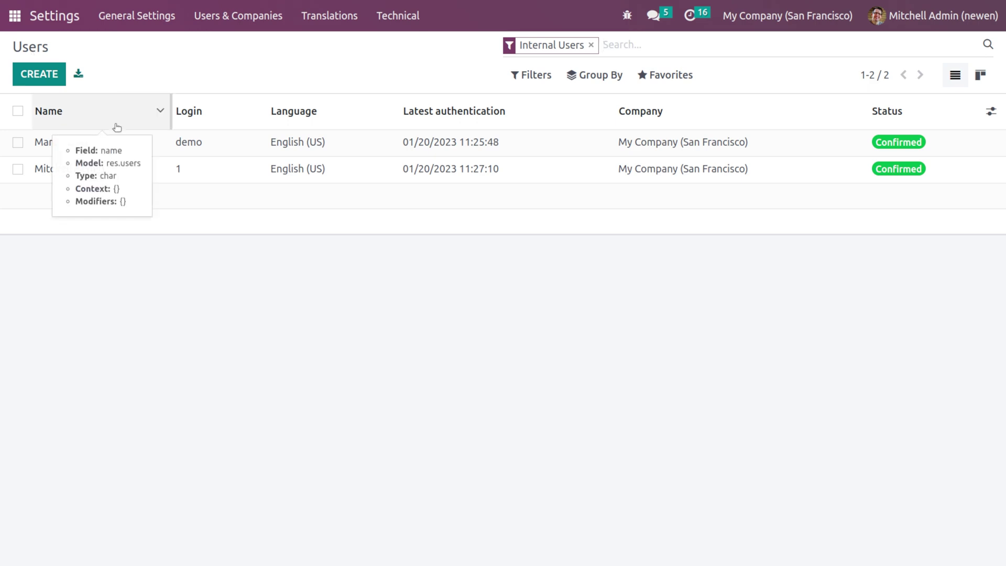
{"action": "left_click", "coordinate": [116, 141]}
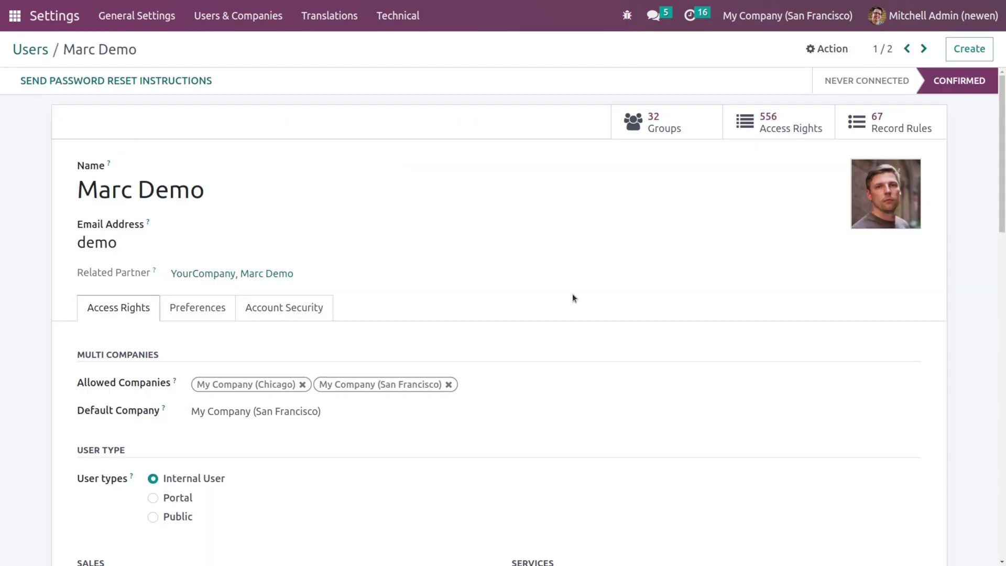
{"action": "scroll", "coordinate": [439, 460], "scroll_direction": "down", "scroll_amount": 7}
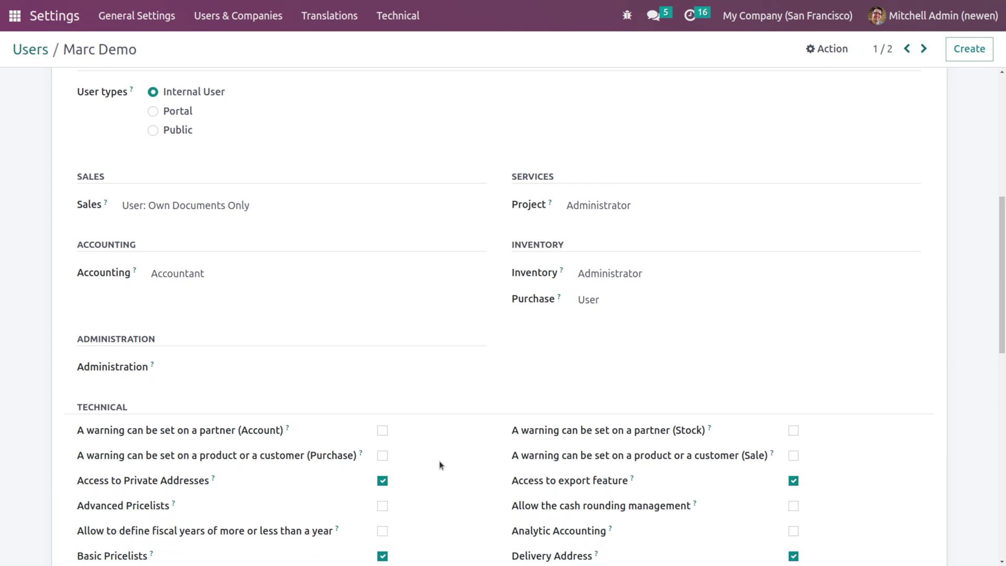
{"action": "scroll", "coordinate": [439, 465], "scroll_direction": "down", "scroll_amount": 1}
{"action": "scroll", "coordinate": [439, 465], "scroll_direction": "up", "scroll_amount": 1}
{"action": "left_click", "coordinate": [575, 286]}
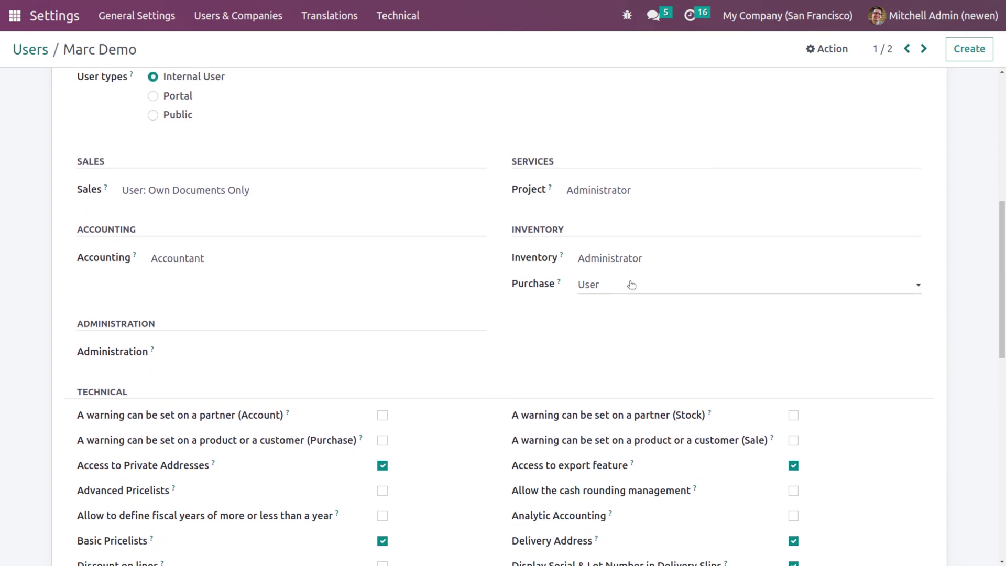
{"action": "left_click", "coordinate": [630, 283]}
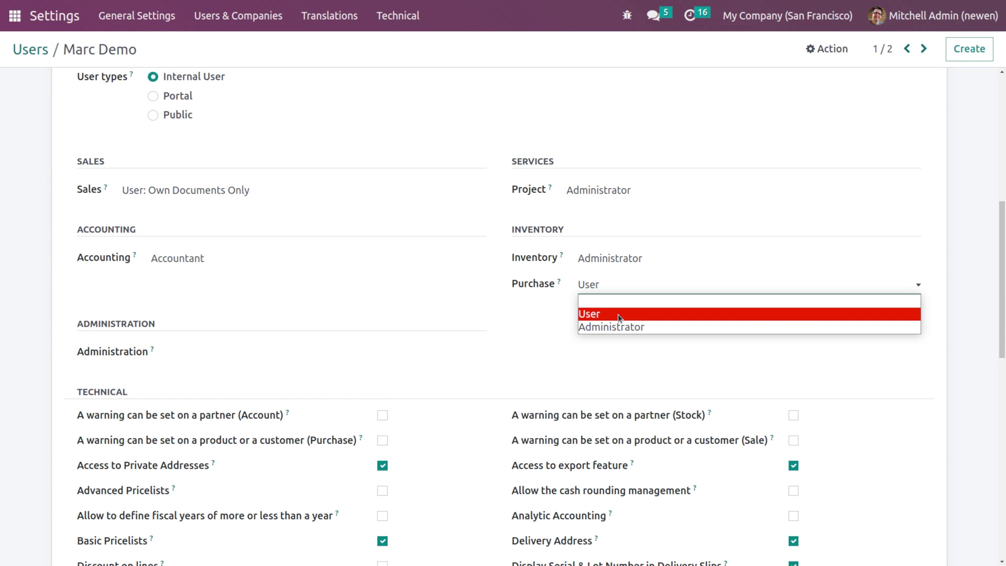
{"action": "left_click", "coordinate": [594, 314]}
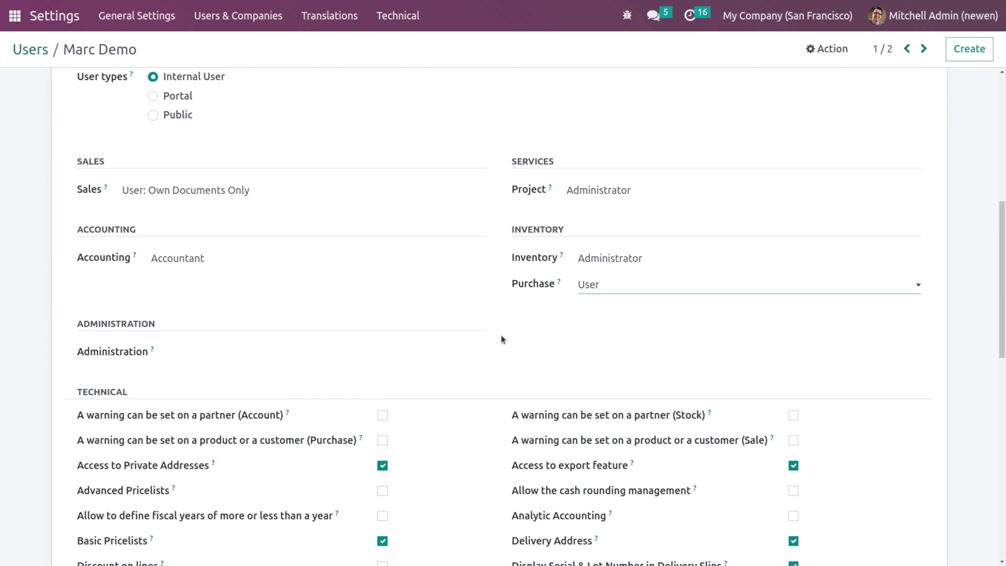
{"action": "scroll", "coordinate": [461, 180], "scroll_direction": "up", "scroll_amount": 8}
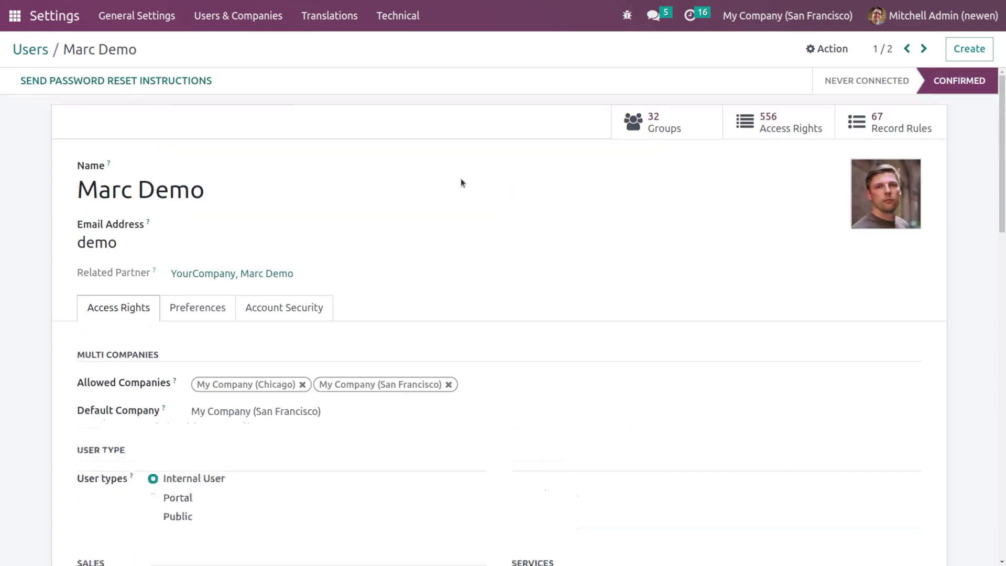
{"action": "left_click", "coordinate": [827, 48]}
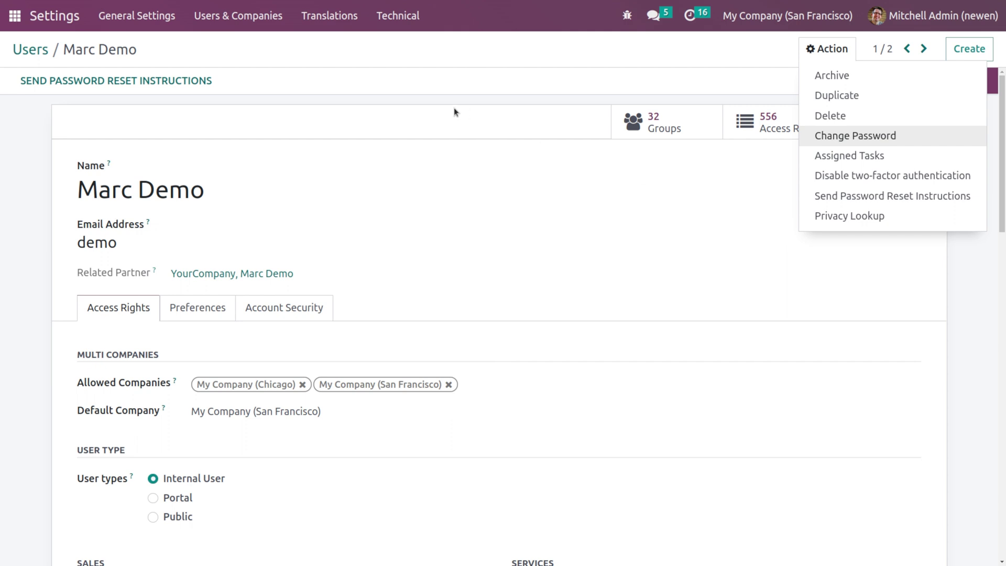
{"action": "left_click", "coordinate": [418, 95]}
Step: Open Purchase settings to review Purchase Order Approval with a ₹500.00 minimum
{"action": "left_click", "coordinate": [33, 48]}
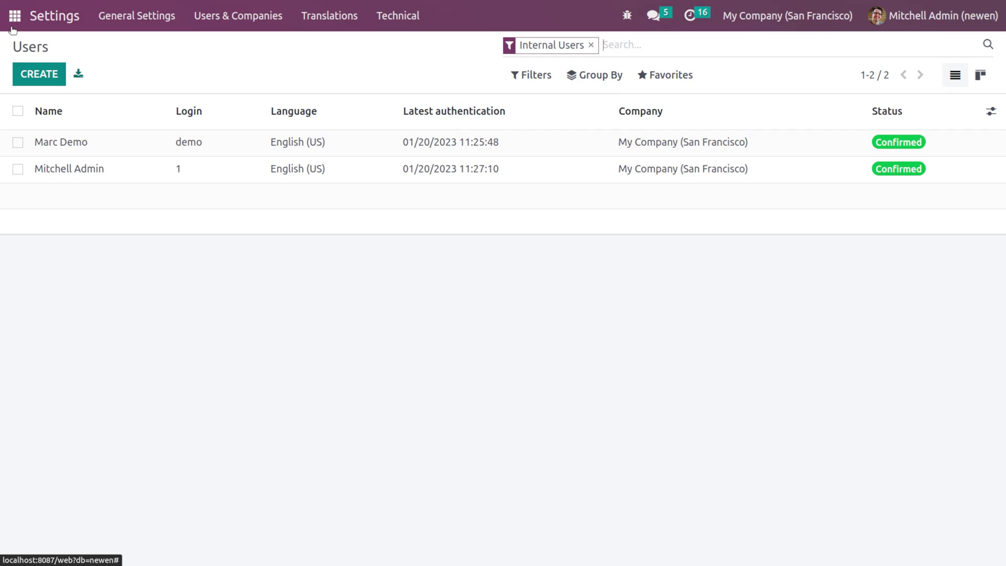
{"action": "left_click", "coordinate": [14, 16]}
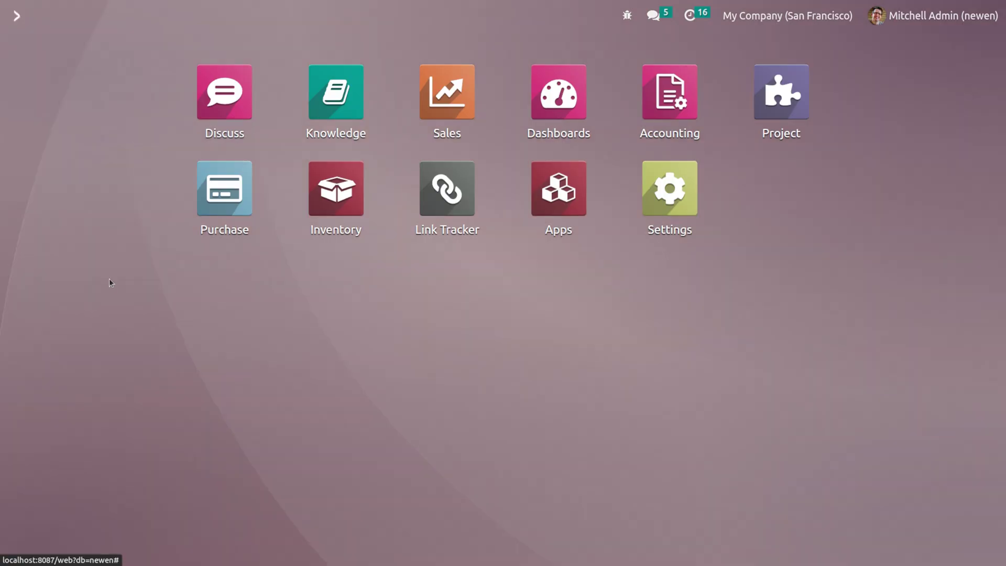
{"action": "left_click", "coordinate": [223, 204]}
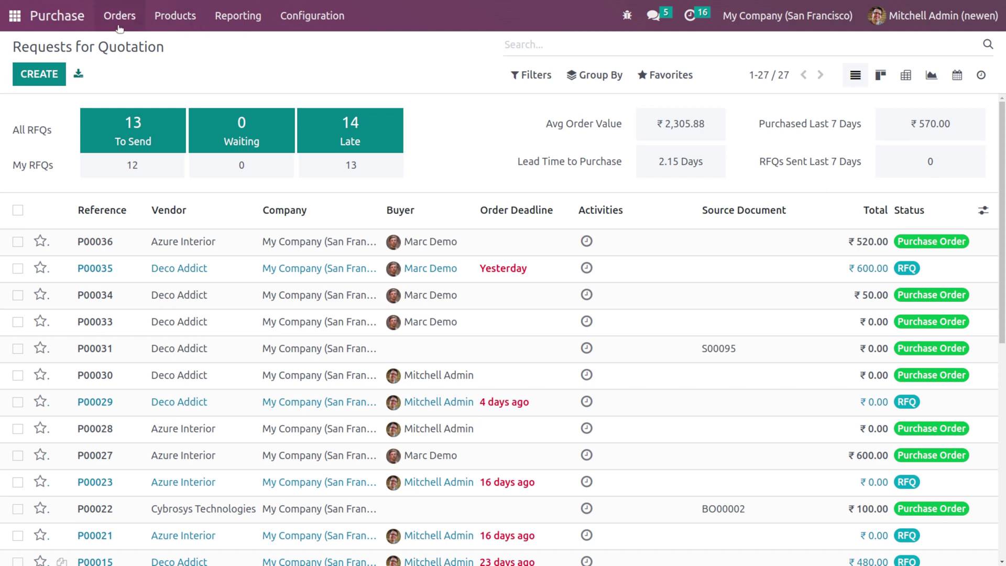
{"action": "left_click", "coordinate": [318, 29]}
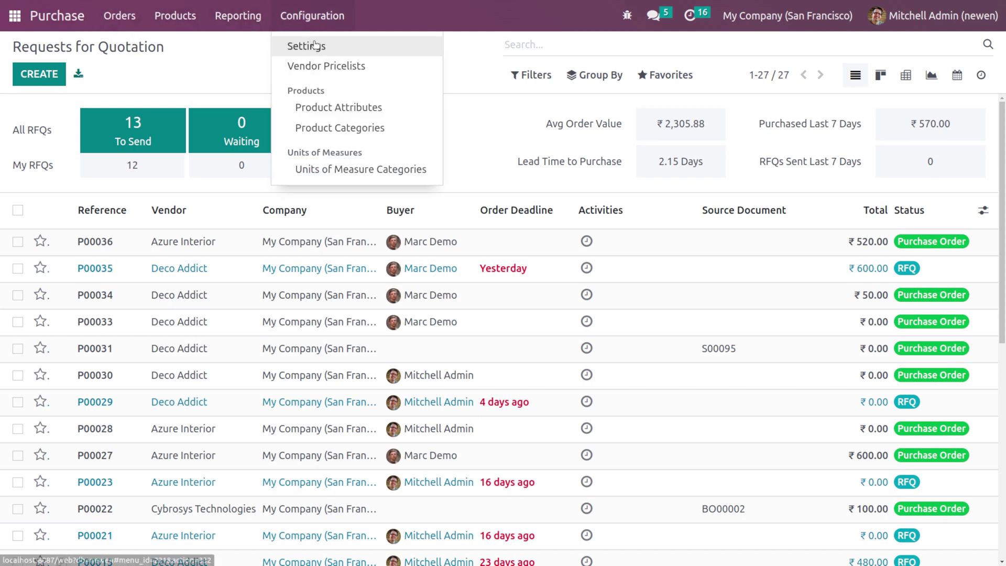
{"action": "left_click", "coordinate": [313, 45]}
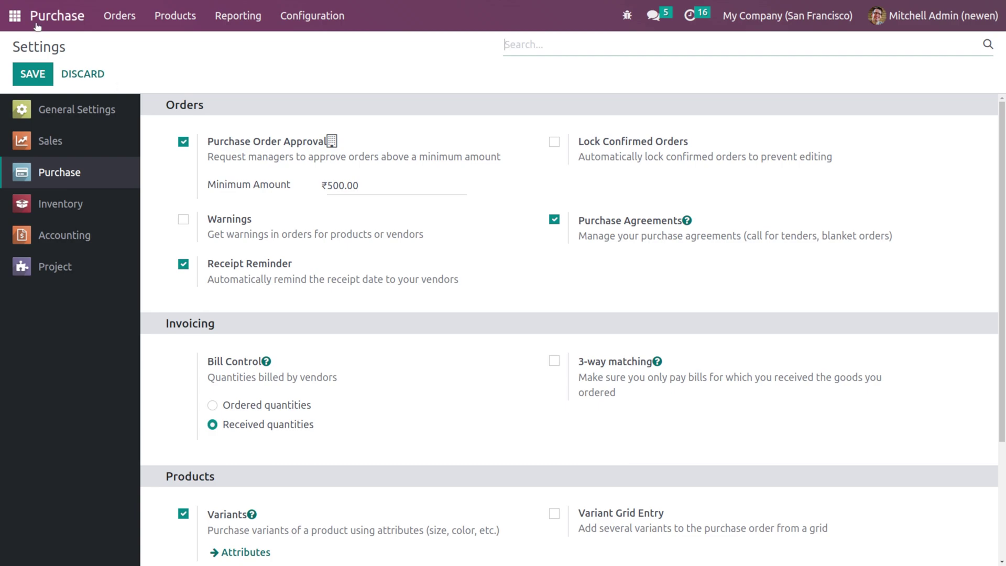
Step: Log out of the admin account from the home menu
{"action": "left_click", "coordinate": [15, 16]}
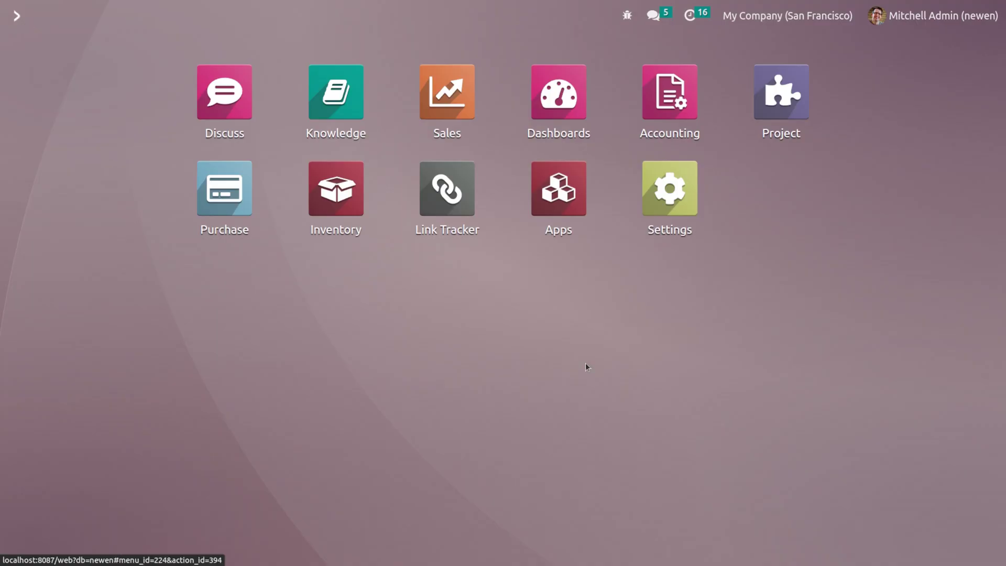
{"action": "left_click", "coordinate": [922, 16]}
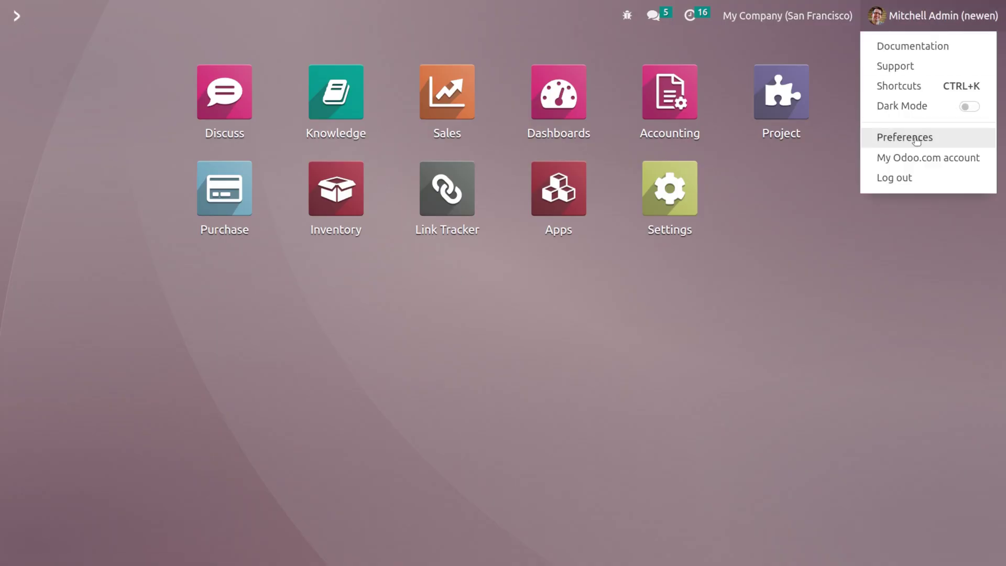
{"action": "left_click", "coordinate": [921, 179]}
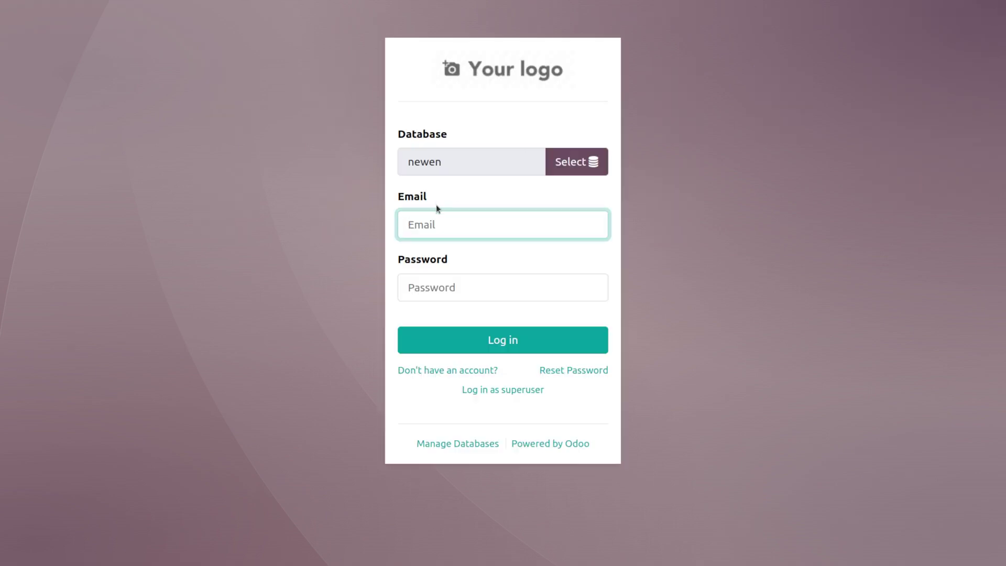
Step: Sign in with the demo account credentials and dismiss the browser's password breach warning
{"action": "left_click", "coordinate": [438, 222]}
{"action": "type", "text": "demo"}
{"action": "left_click", "coordinate": [427, 296]}
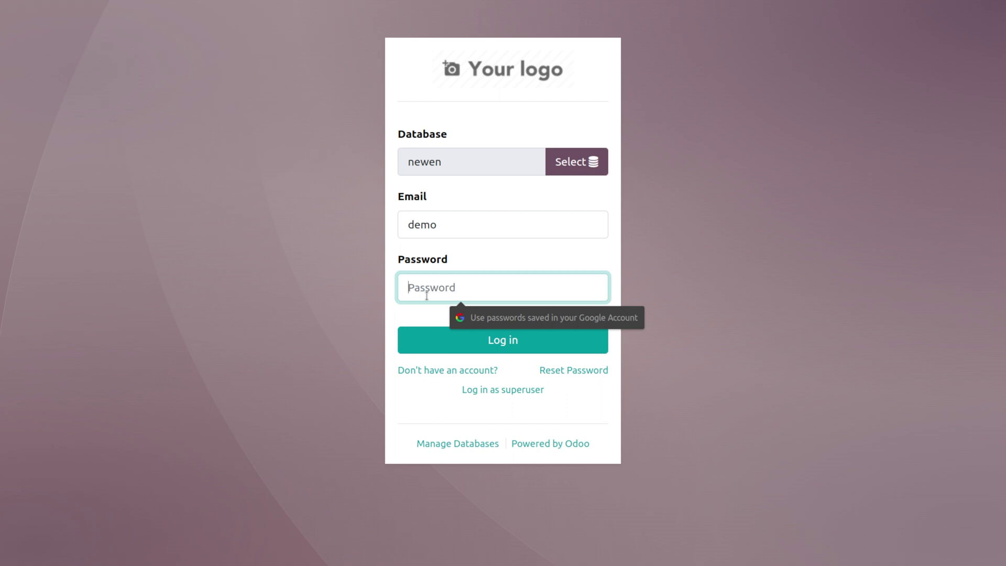
{"action": "type", "text": "de"}
{"action": "left_click", "coordinate": [461, 328]}
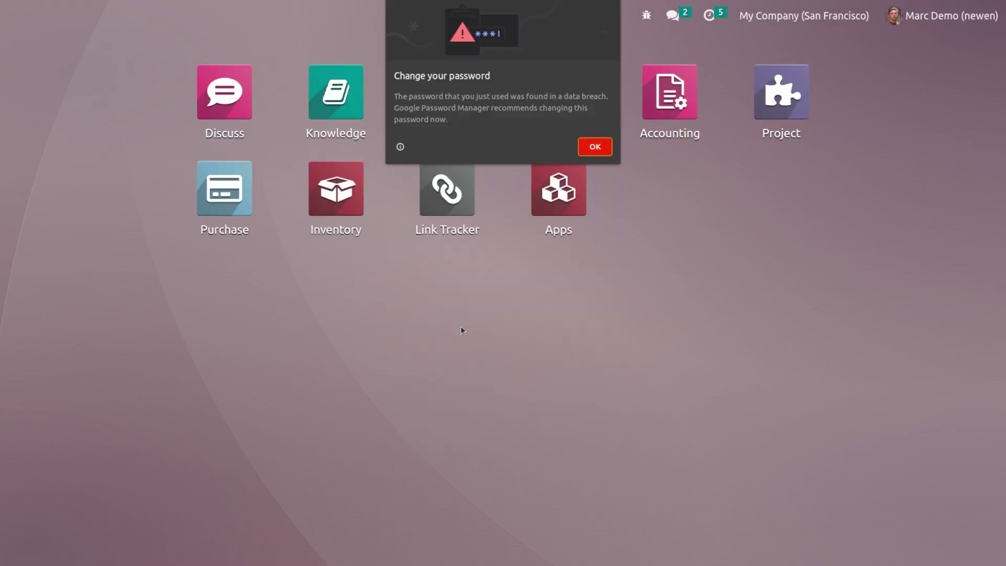
{"action": "left_click", "coordinate": [583, 151]}
Step: Decline saving the password, open Purchase products and start a new product
{"action": "left_click", "coordinate": [809, 186]}
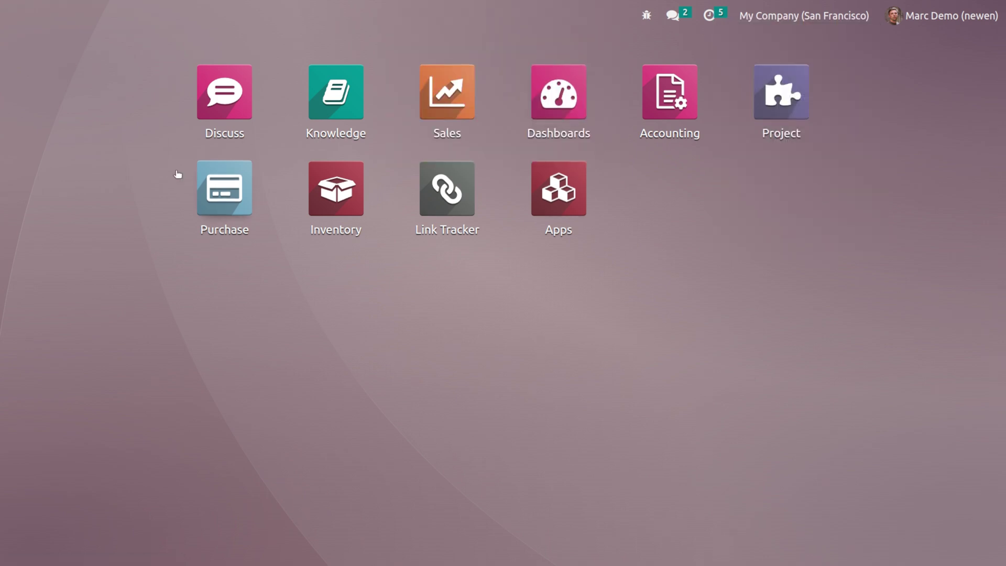
{"action": "left_click", "coordinate": [212, 205]}
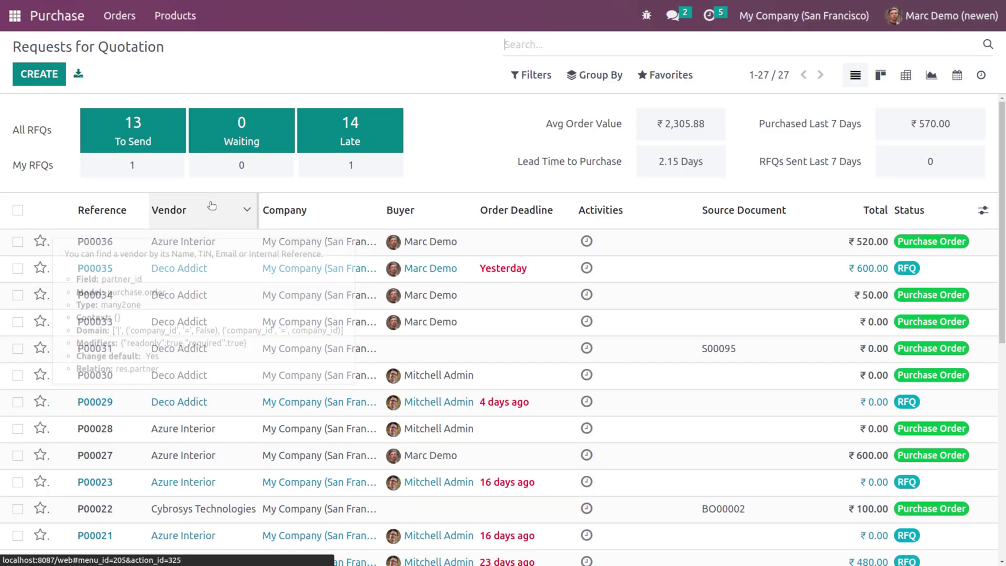
{"action": "left_click", "coordinate": [100, 27]}
{"action": "mouse_move", "coordinate": [166, 29]}
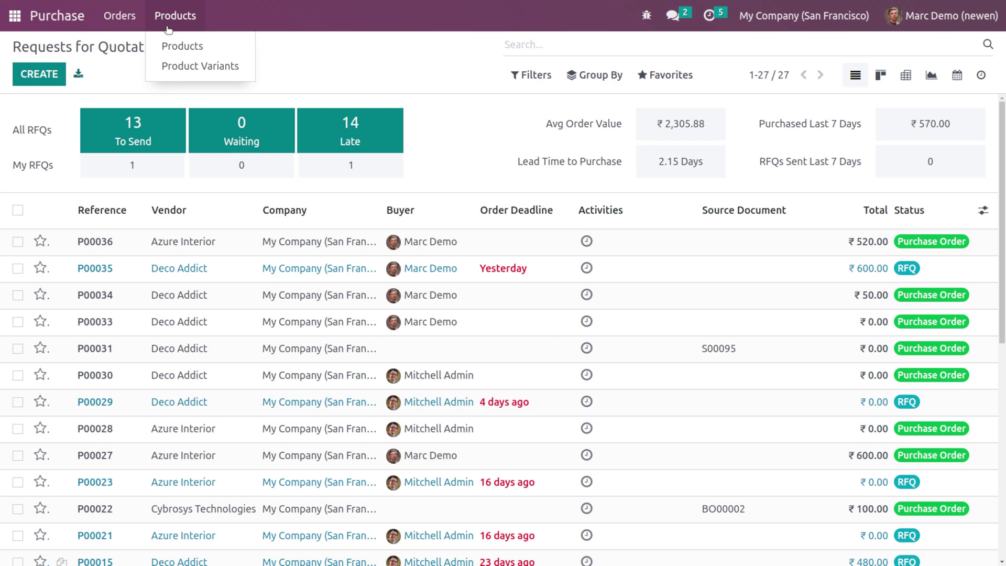
{"action": "left_click", "coordinate": [171, 49]}
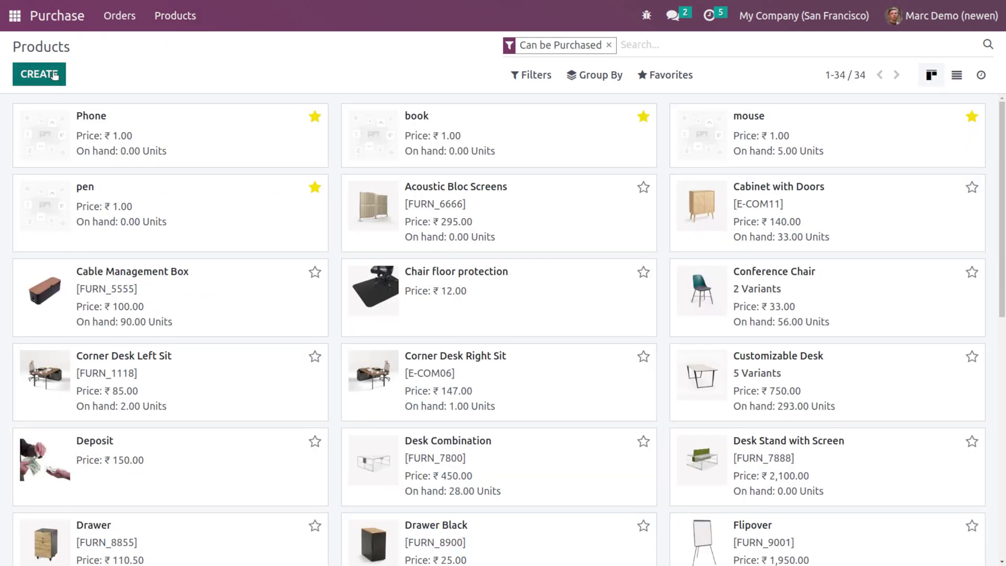
{"action": "left_click", "coordinate": [55, 75]}
Step: Discard the unsaved product, view Product Variants, then open Requests for Quotation
{"action": "left_click", "coordinate": [170, 26]}
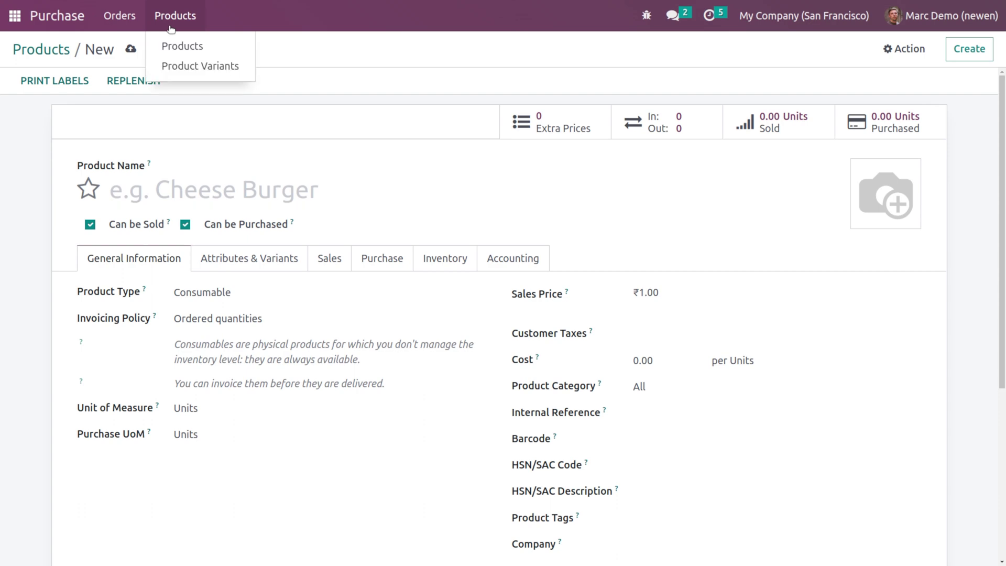
{"action": "left_click", "coordinate": [241, 92]}
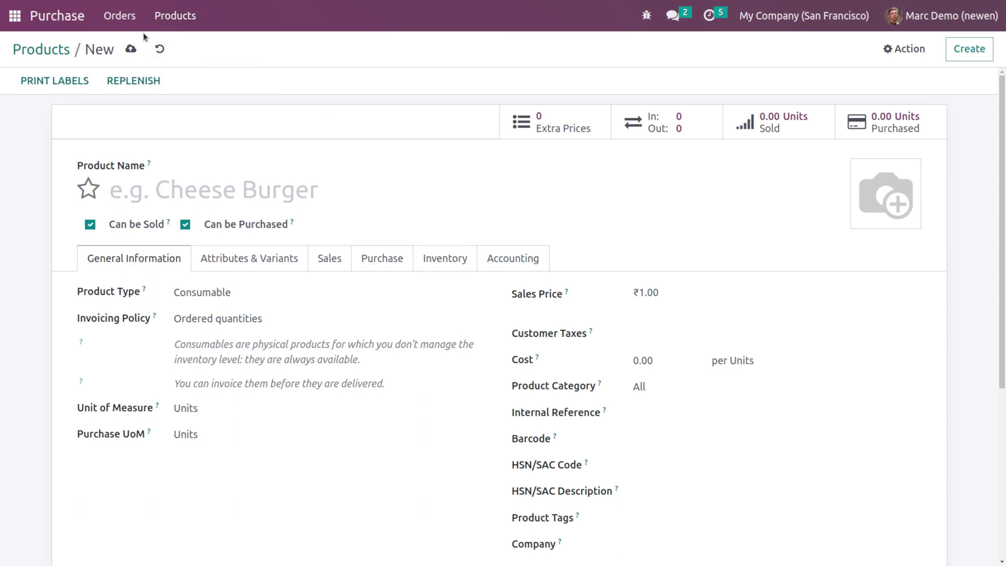
{"action": "left_click", "coordinate": [160, 50]}
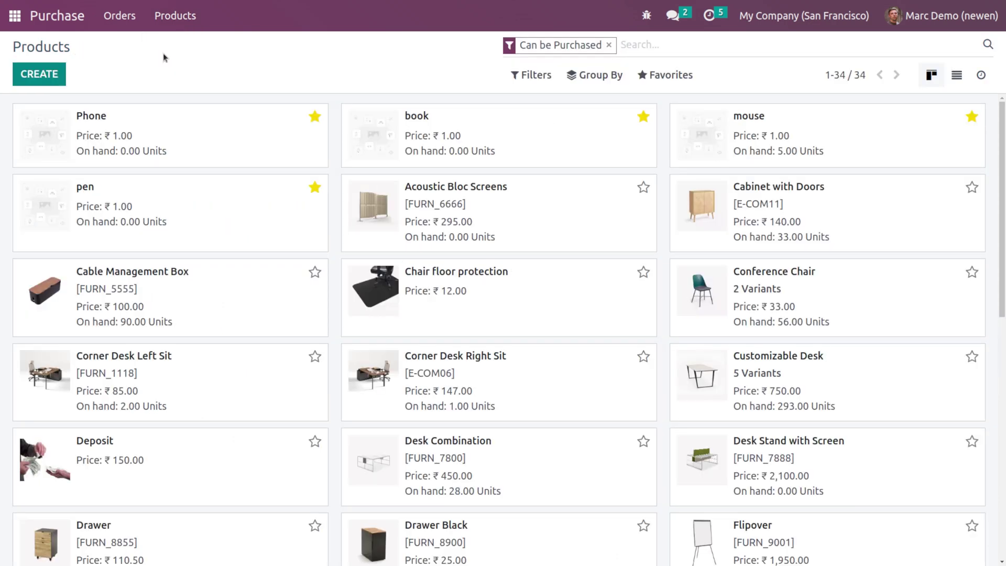
{"action": "left_click", "coordinate": [189, 17]}
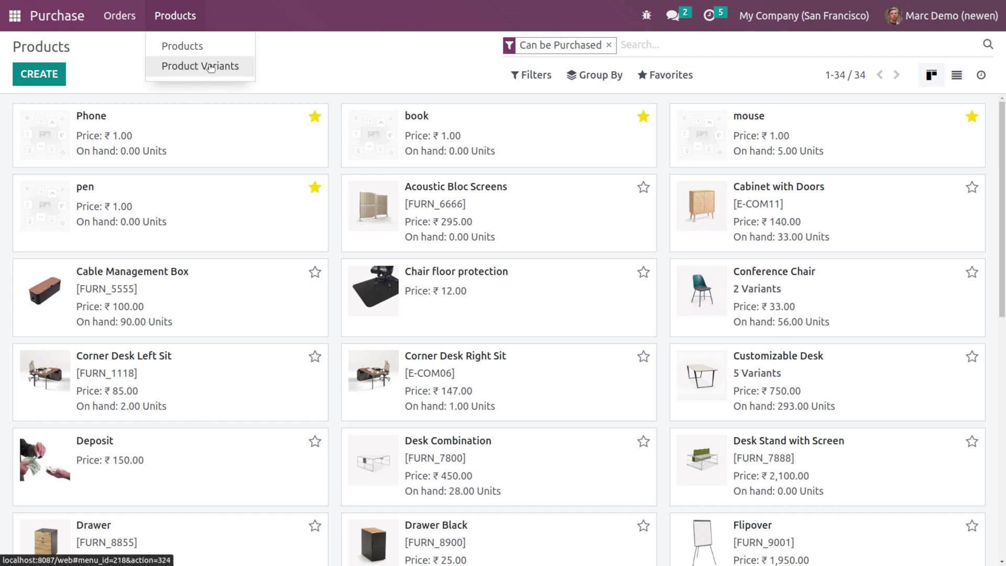
{"action": "left_click", "coordinate": [210, 68]}
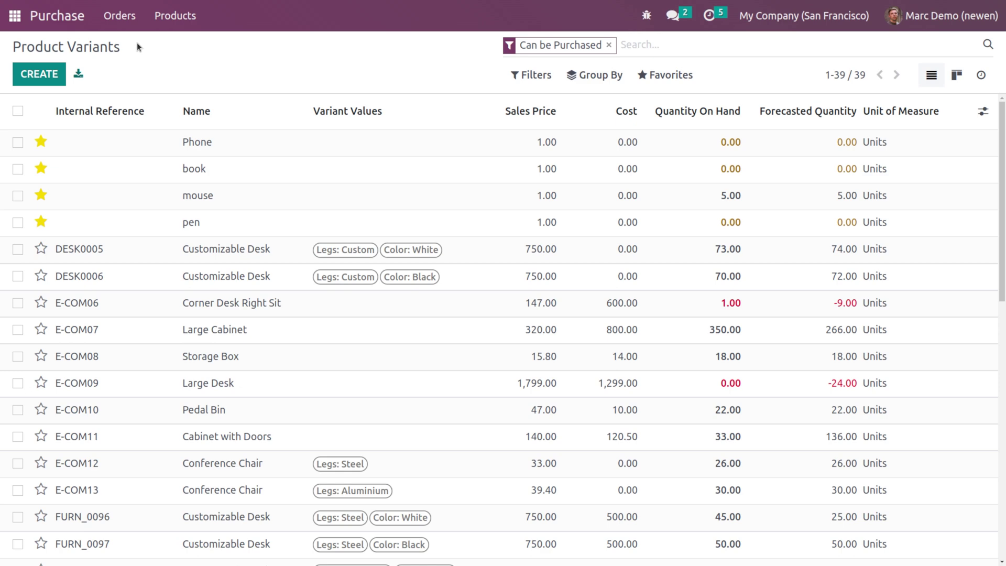
{"action": "left_click", "coordinate": [132, 29]}
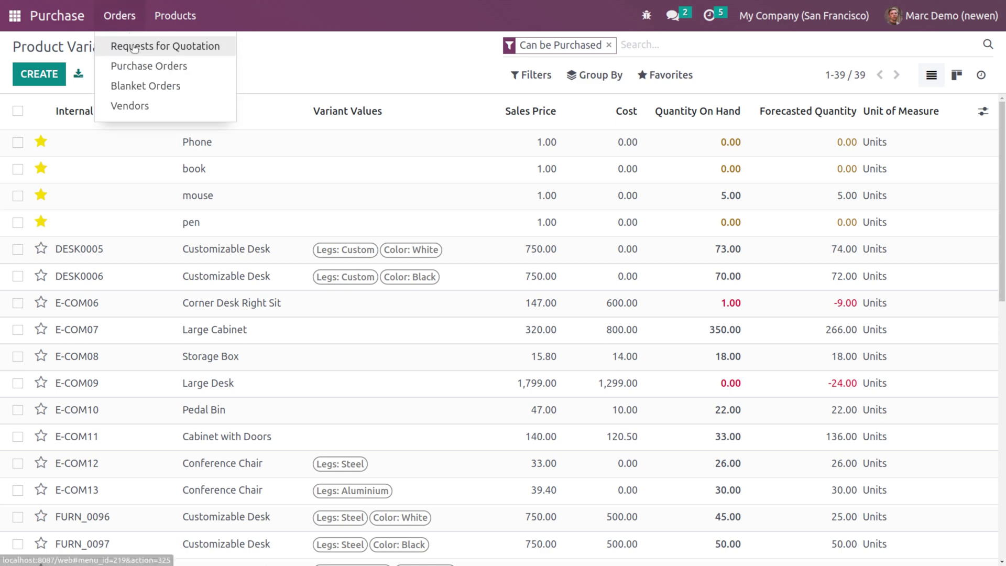
{"action": "left_click", "coordinate": [133, 47]}
{"action": "left_click", "coordinate": [119, 16]}
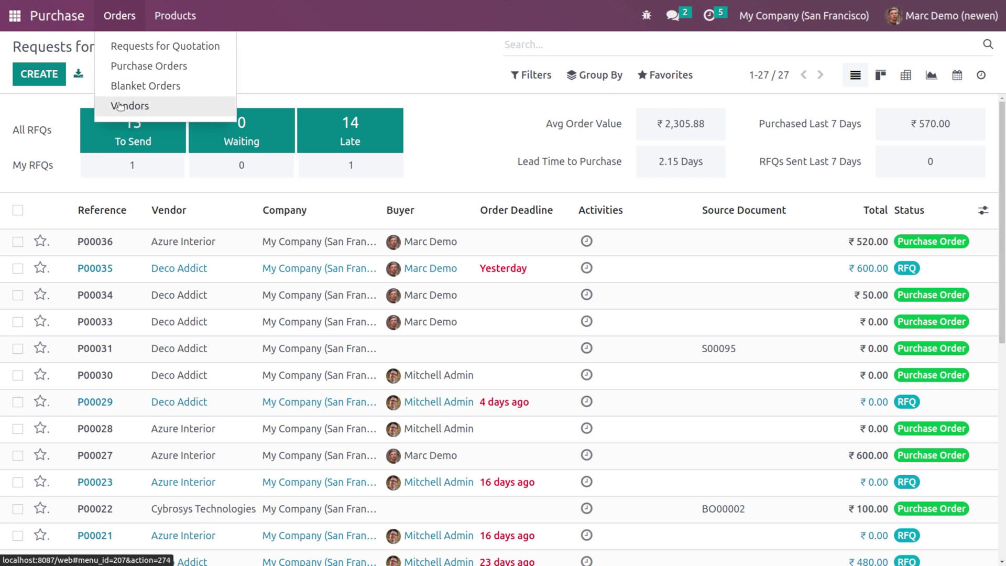
Step: Start a new request for quotation with vendor Deco Addict
{"action": "left_click", "coordinate": [325, 62]}
{"action": "left_click", "coordinate": [48, 78]}
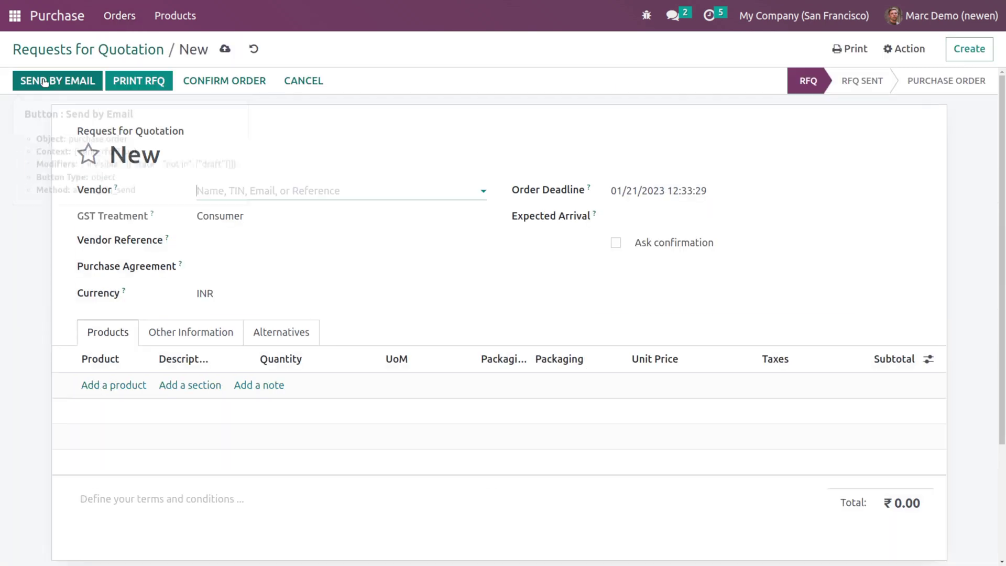
{"action": "left_click", "coordinate": [258, 187]}
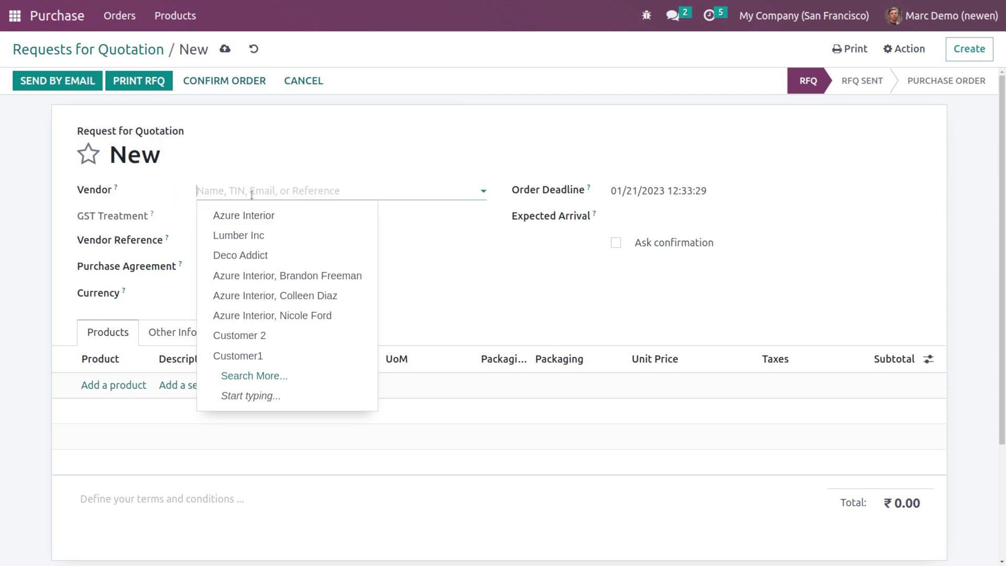
{"action": "left_click", "coordinate": [246, 254]}
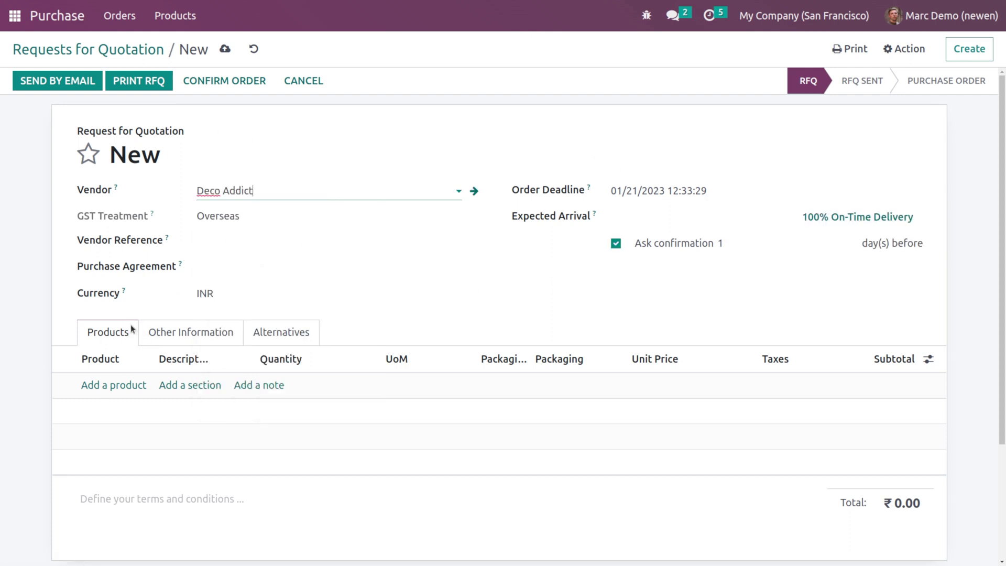
Step: Add a white Customizable Desk line with quantity 5 at unit price 550
{"action": "left_click", "coordinate": [105, 384]}
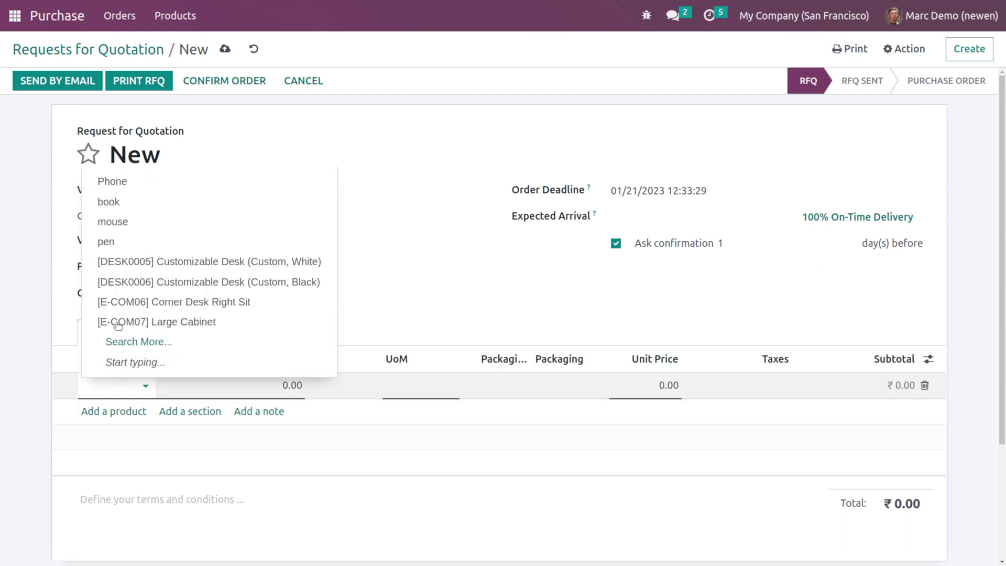
{"action": "key", "text": "Escape"}
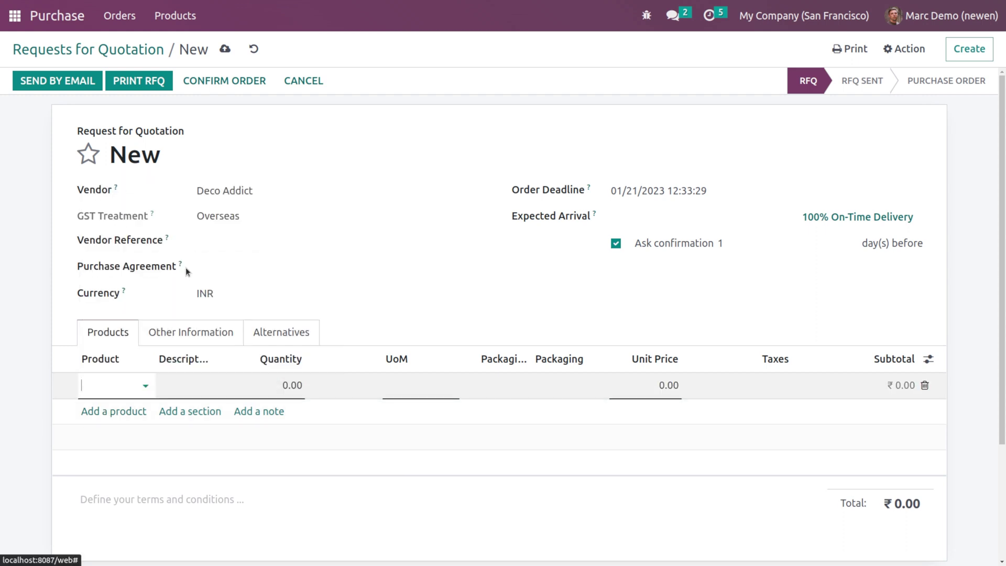
{"action": "left_click", "coordinate": [289, 385]}
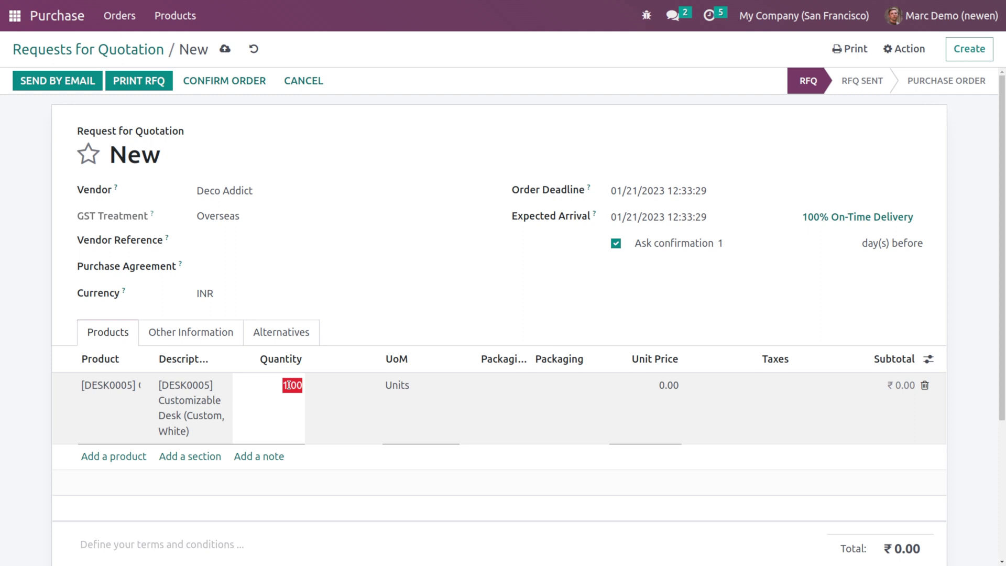
{"action": "type", "text": "5"}
{"action": "left_click", "coordinate": [346, 331]}
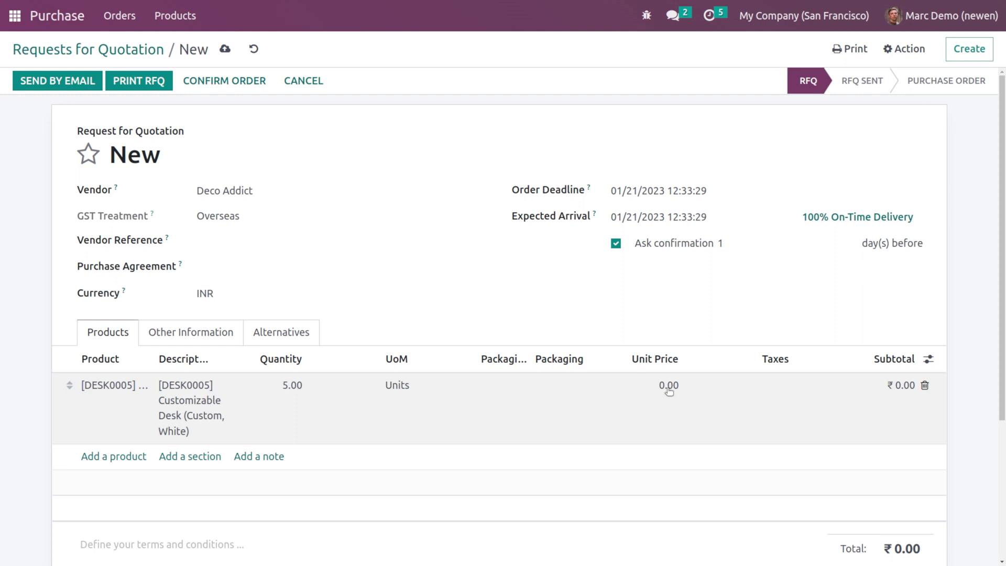
{"action": "left_click", "coordinate": [669, 390]}
{"action": "type", "text": "5"}
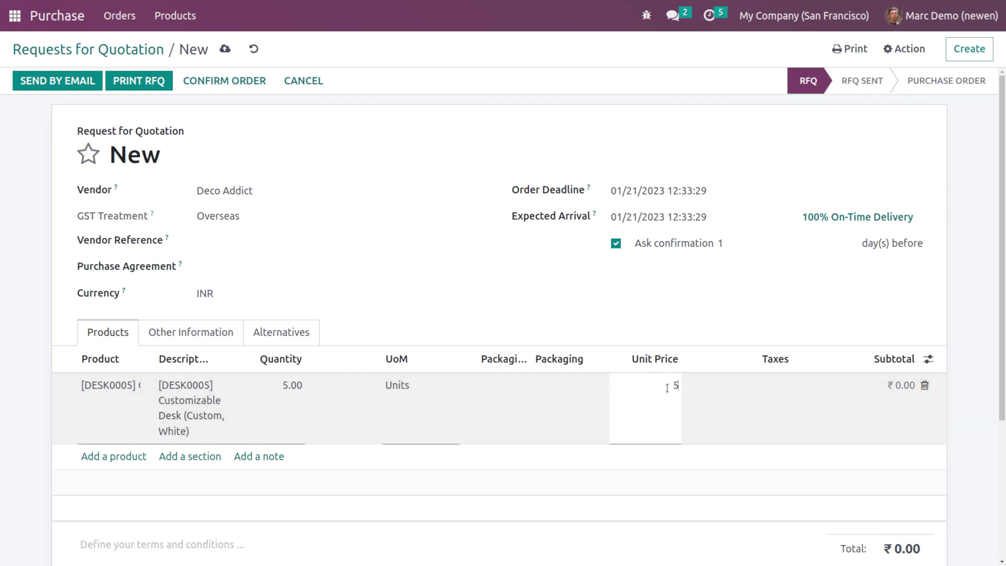
{"action": "type", "text": "50"}
{"action": "left_click", "coordinate": [631, 325]}
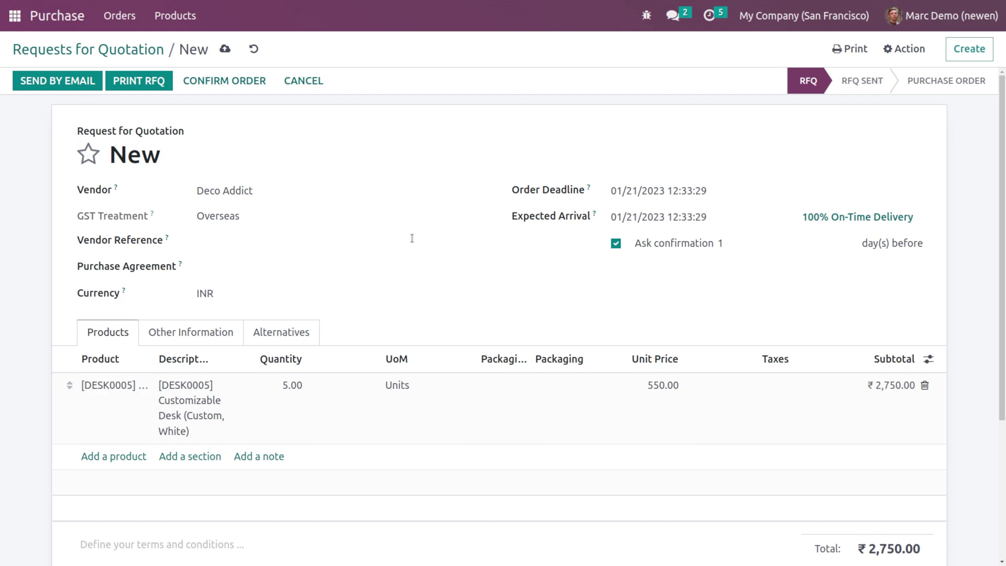
Step: Confirm P00037 so it goes To Approve at ₹2,750.00, then return home
{"action": "left_click", "coordinate": [199, 81]}
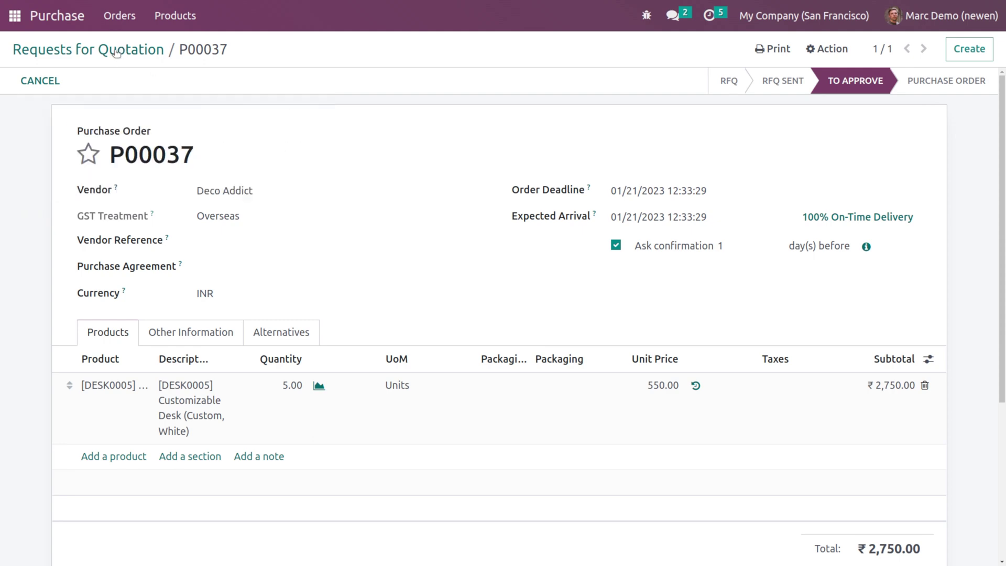
{"action": "left_click", "coordinate": [99, 47]}
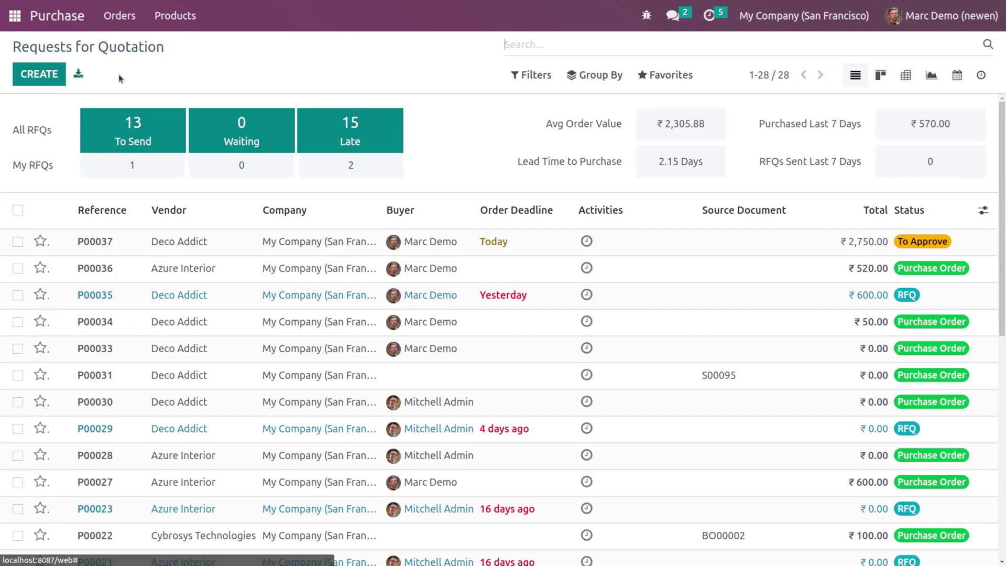
{"action": "left_click", "coordinate": [18, 30]}
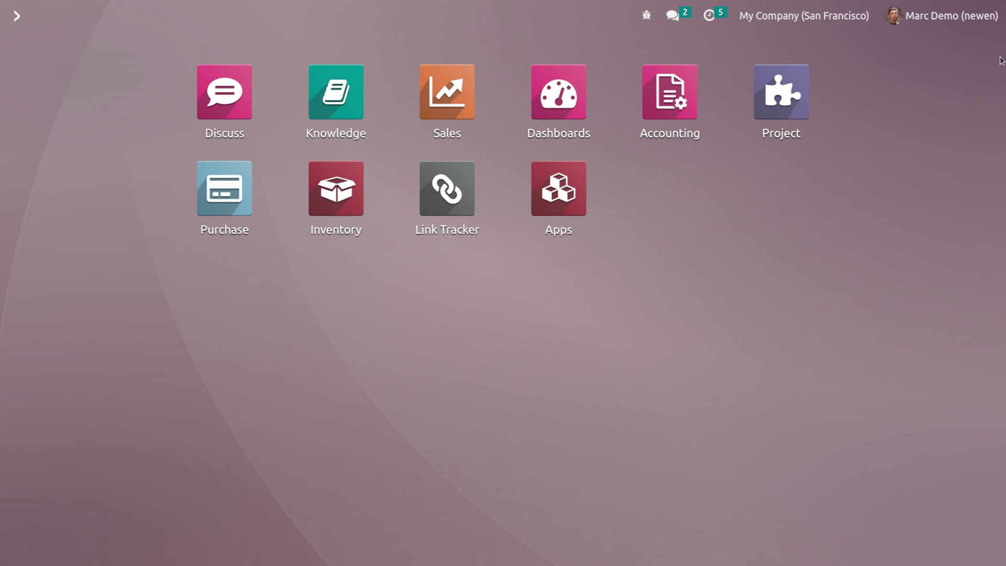
Step: Log out and sign back in as the administrator using the saved login and password
{"action": "left_click", "coordinate": [991, 29]}
{"action": "left_click", "coordinate": [944, 176]}
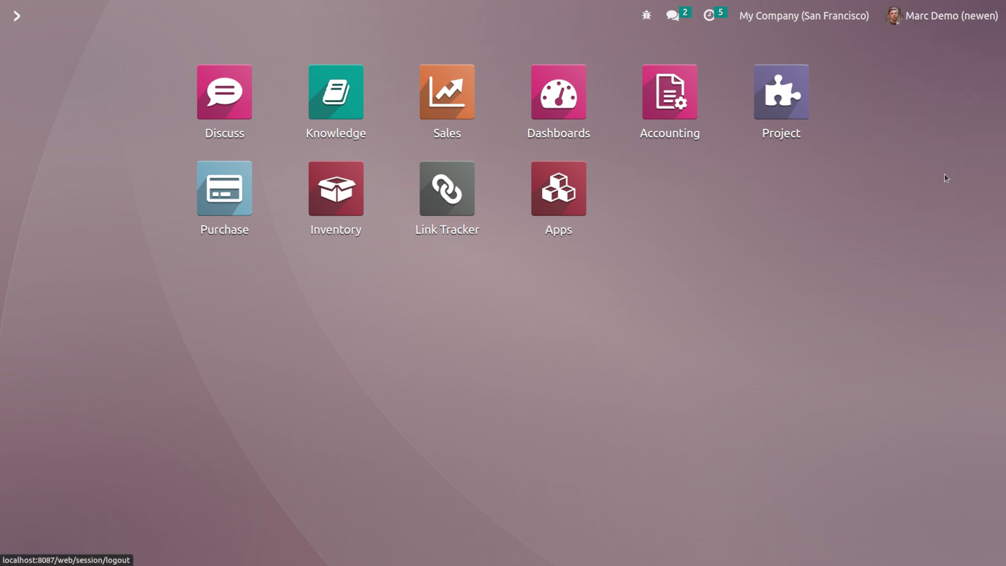
{"action": "left_click", "coordinate": [474, 230]}
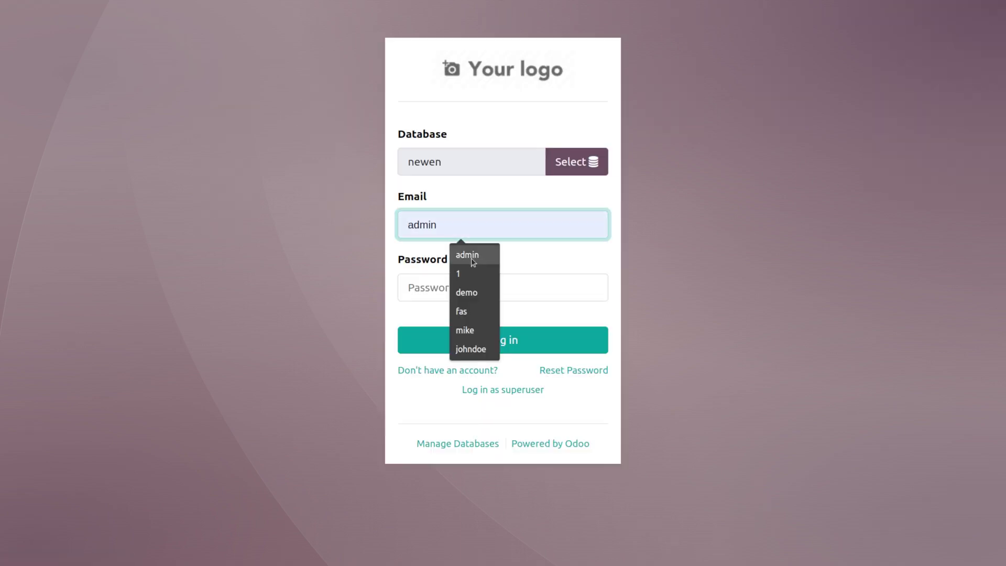
{"action": "left_click", "coordinate": [459, 273]}
{"action": "left_click", "coordinate": [417, 295]}
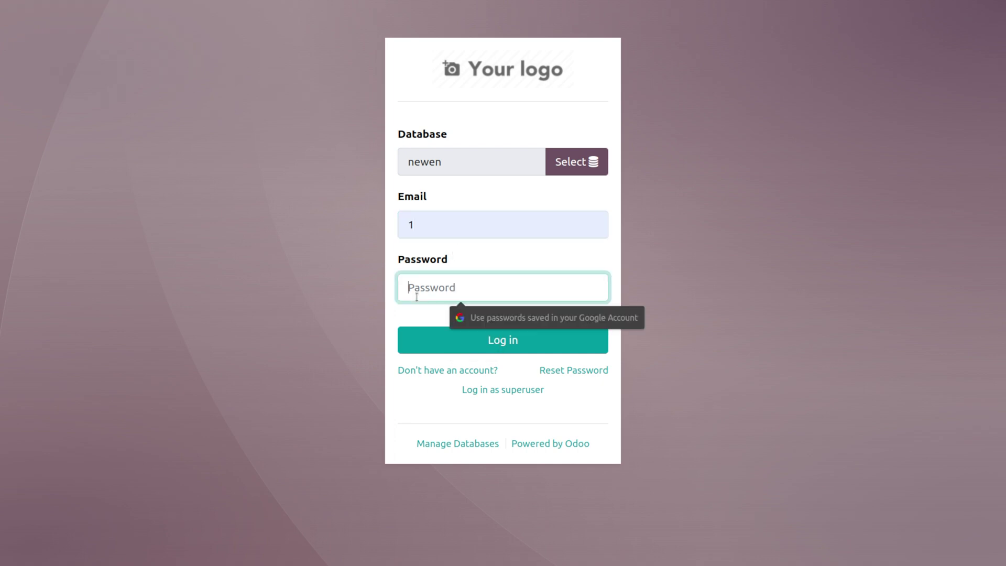
{"action": "type", "text": "1"}
{"action": "key", "text": "Return"}
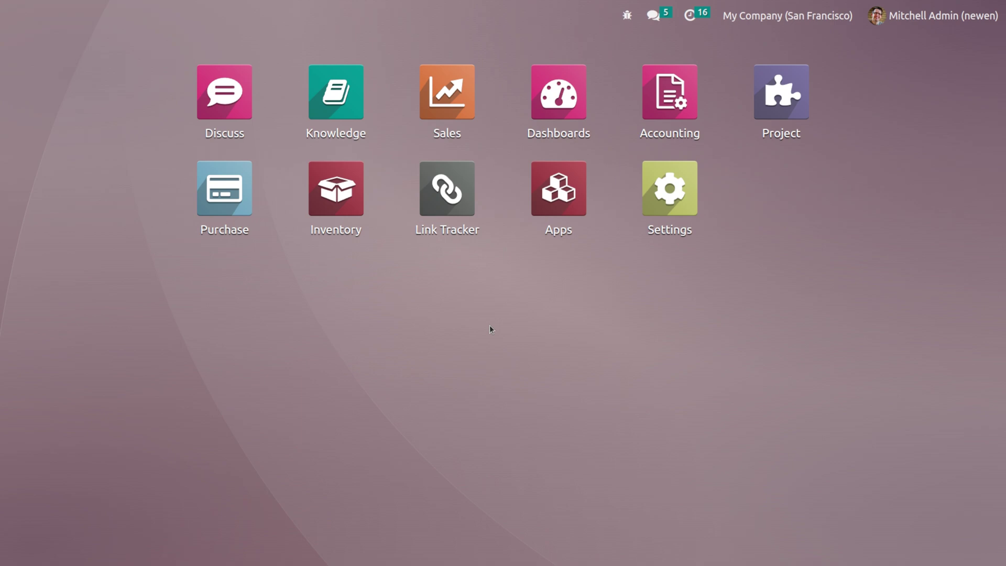
Step: Approve RFQ P00037 in Purchase, making it a confirmed purchase order with one receipt
{"action": "left_click", "coordinate": [207, 181]}
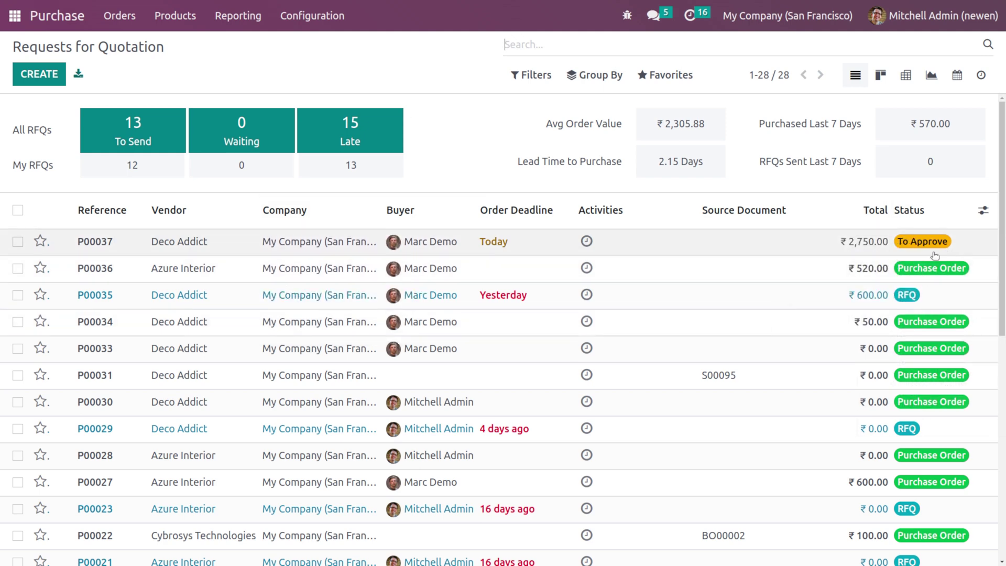
{"action": "left_click", "coordinate": [484, 237]}
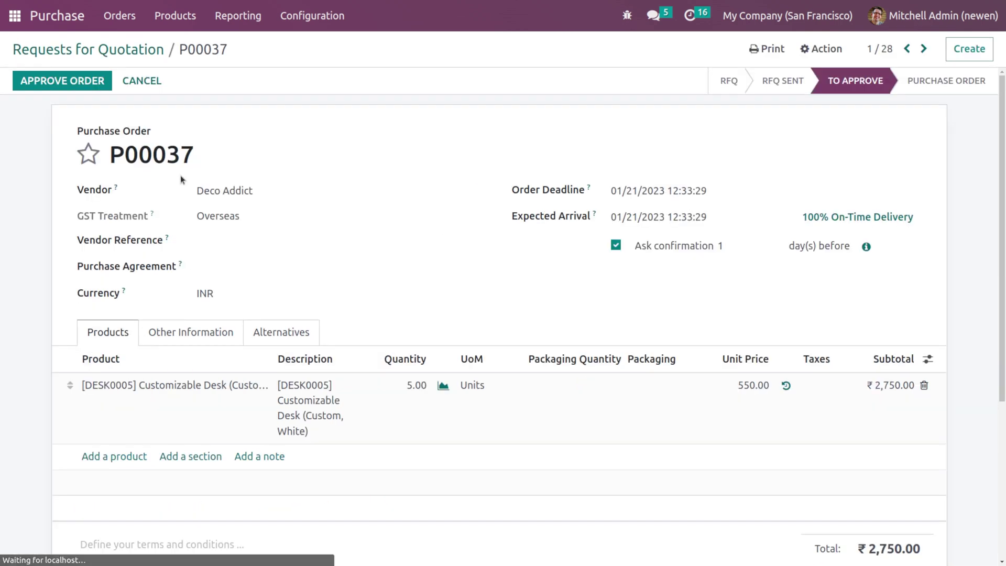
{"action": "left_click", "coordinate": [38, 87]}
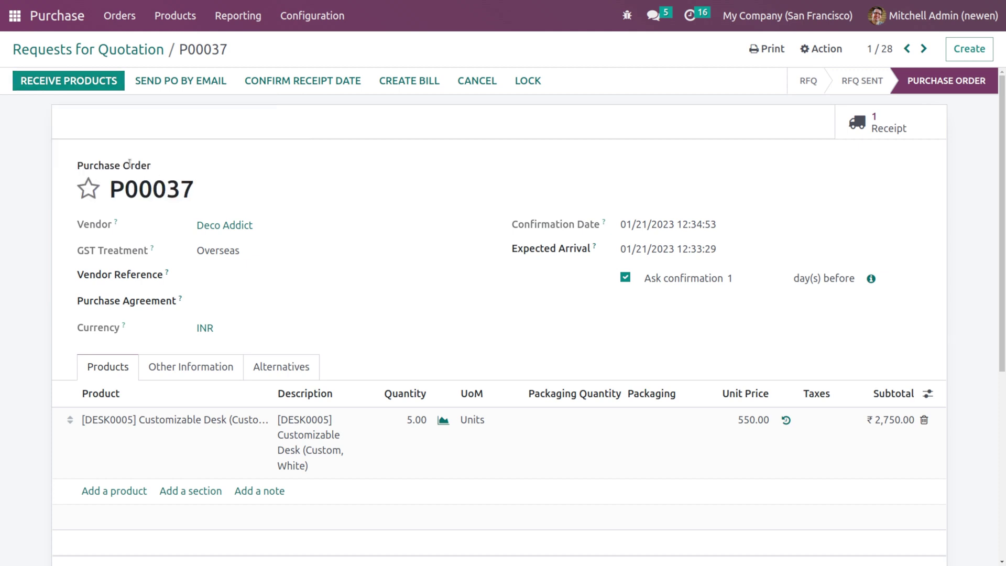
Step: Validate receipt WH/IN/00016 as an immediate transfer of all 5 desks, then go home
{"action": "left_click", "coordinate": [94, 84]}
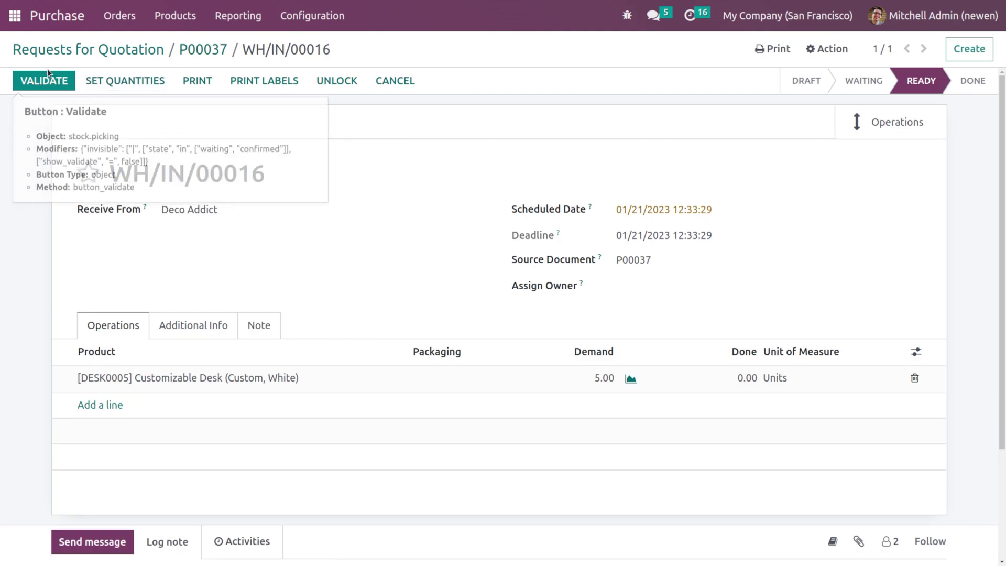
{"action": "left_click", "coordinate": [38, 82]}
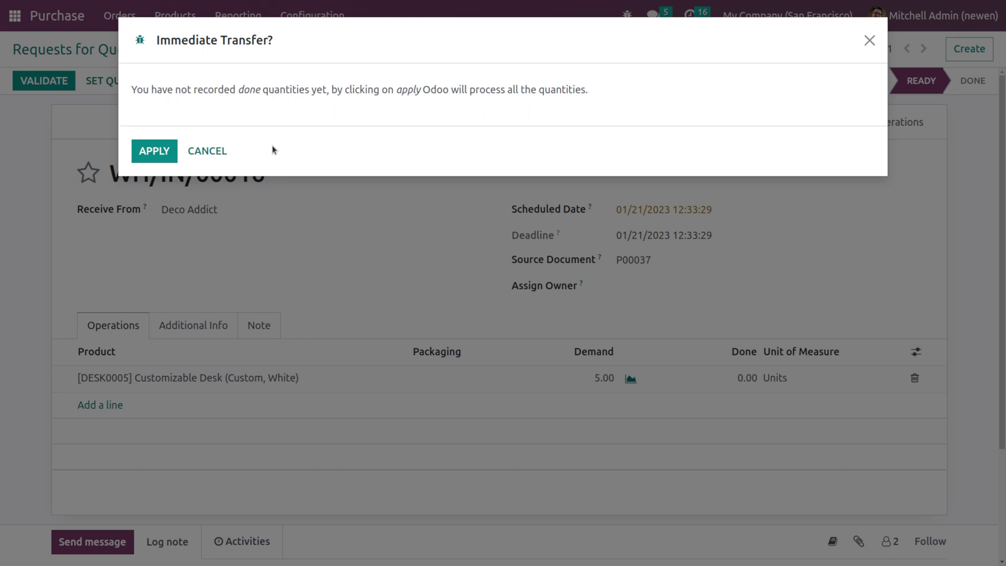
{"action": "left_click", "coordinate": [154, 151]}
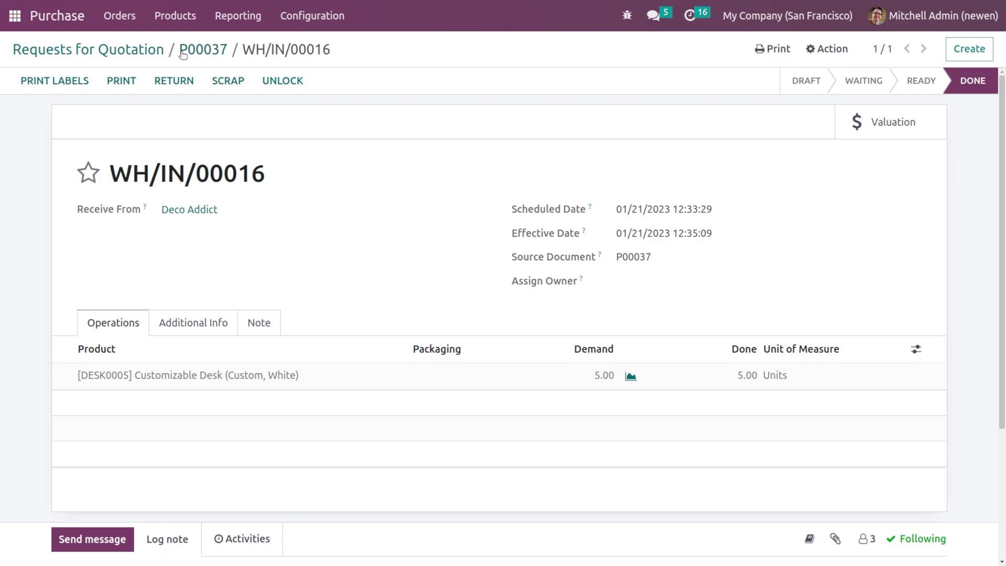
{"action": "left_click", "coordinate": [182, 49]}
{"action": "left_click", "coordinate": [20, 48]}
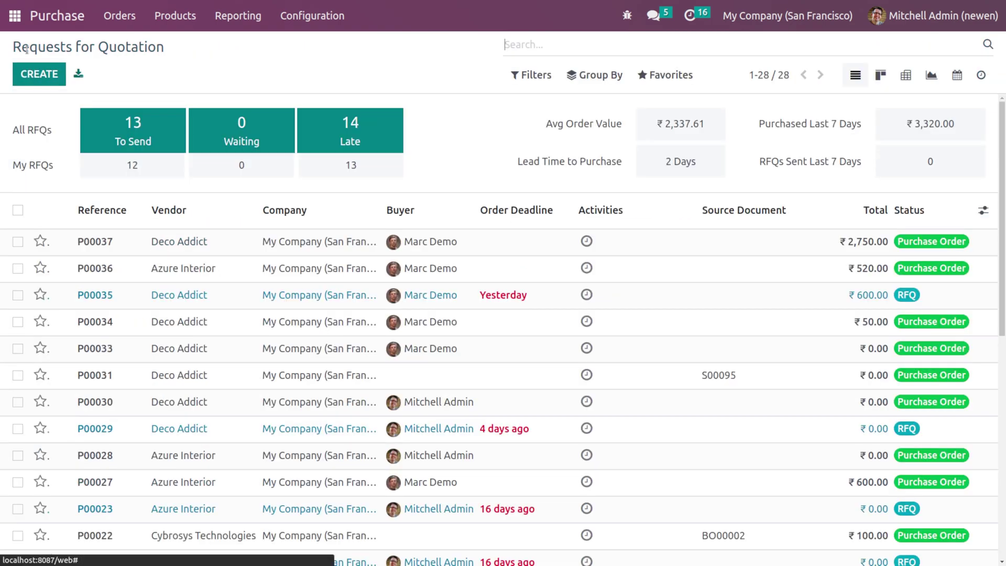
{"action": "left_click", "coordinate": [15, 16]}
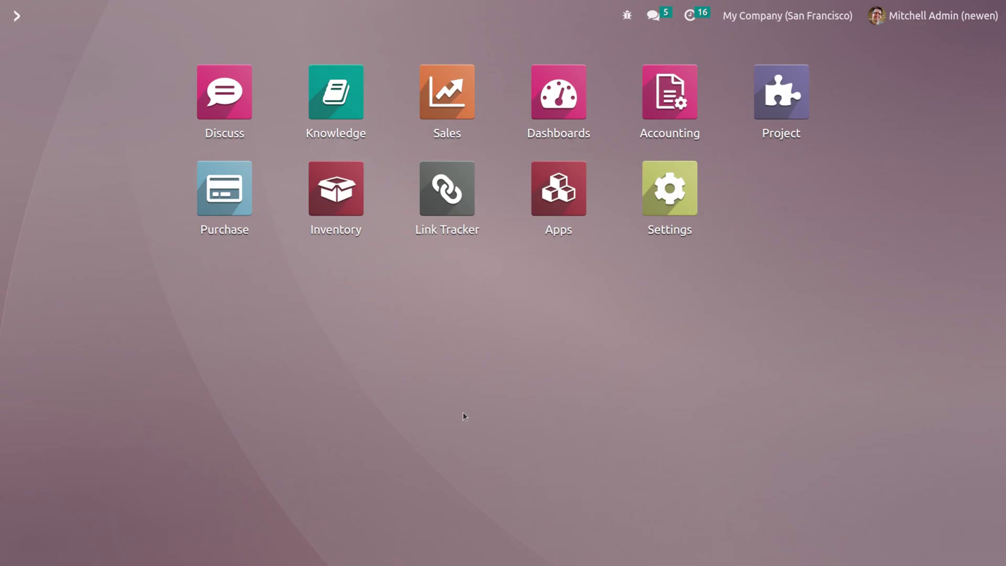